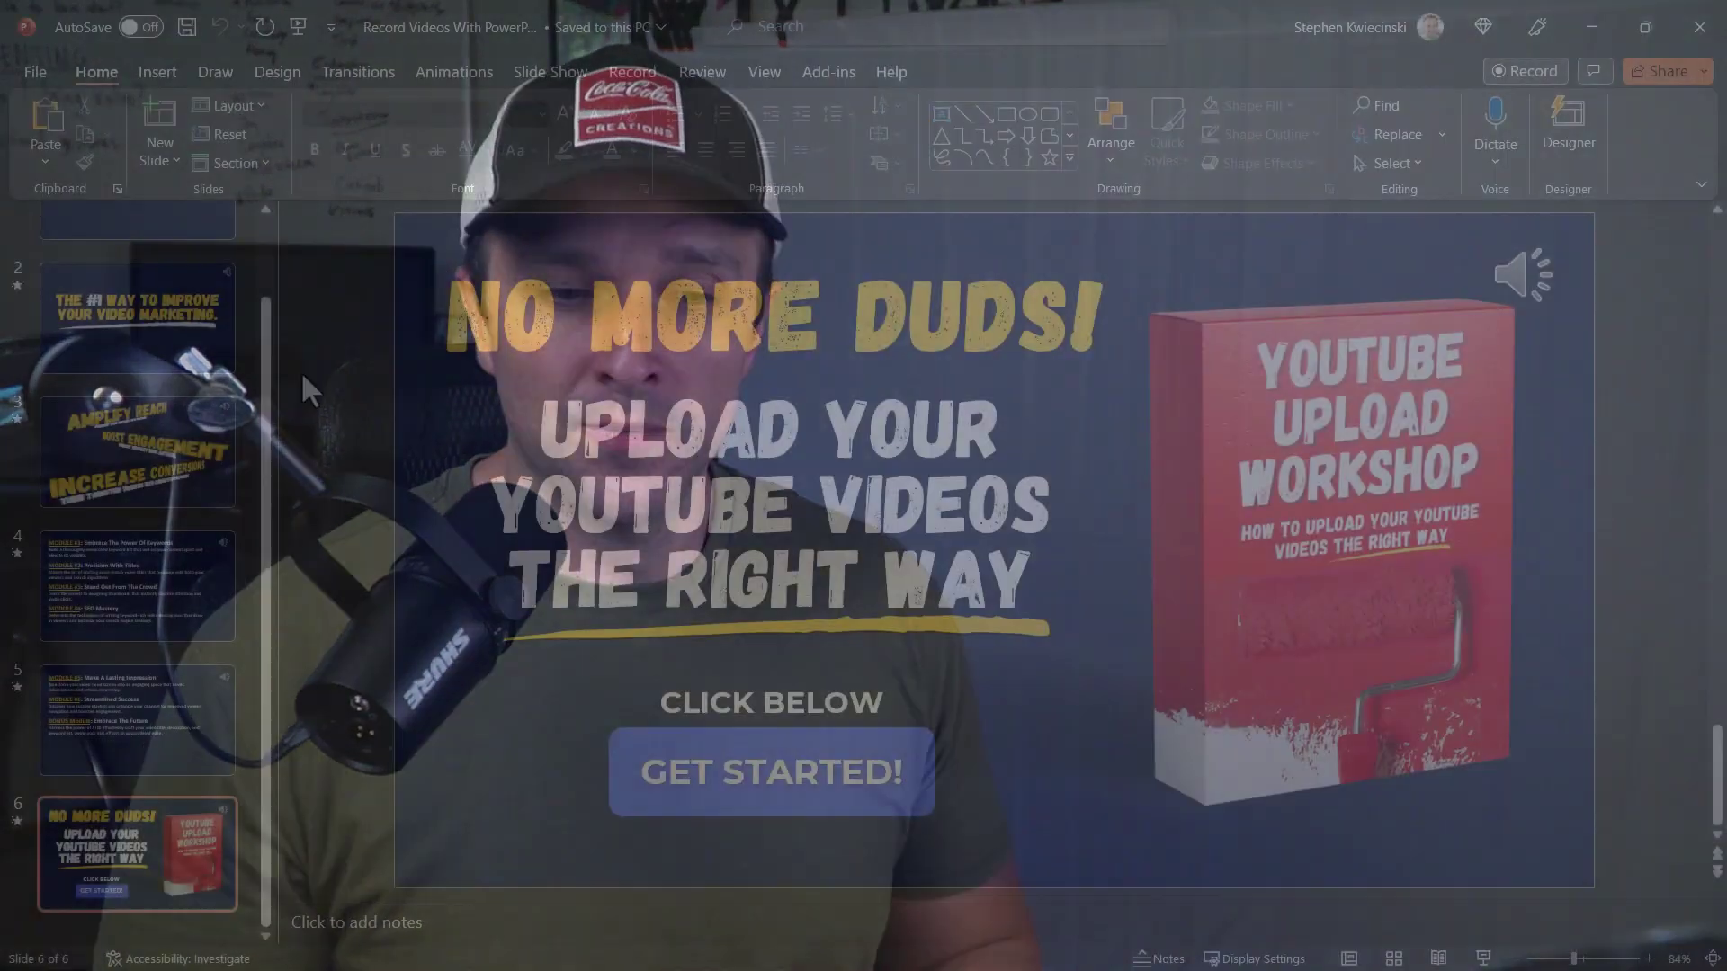
Look over the Export to Video options, then return to the navy slide 1 in the editor.
{"action": "left_click", "coordinate": [36, 68]}
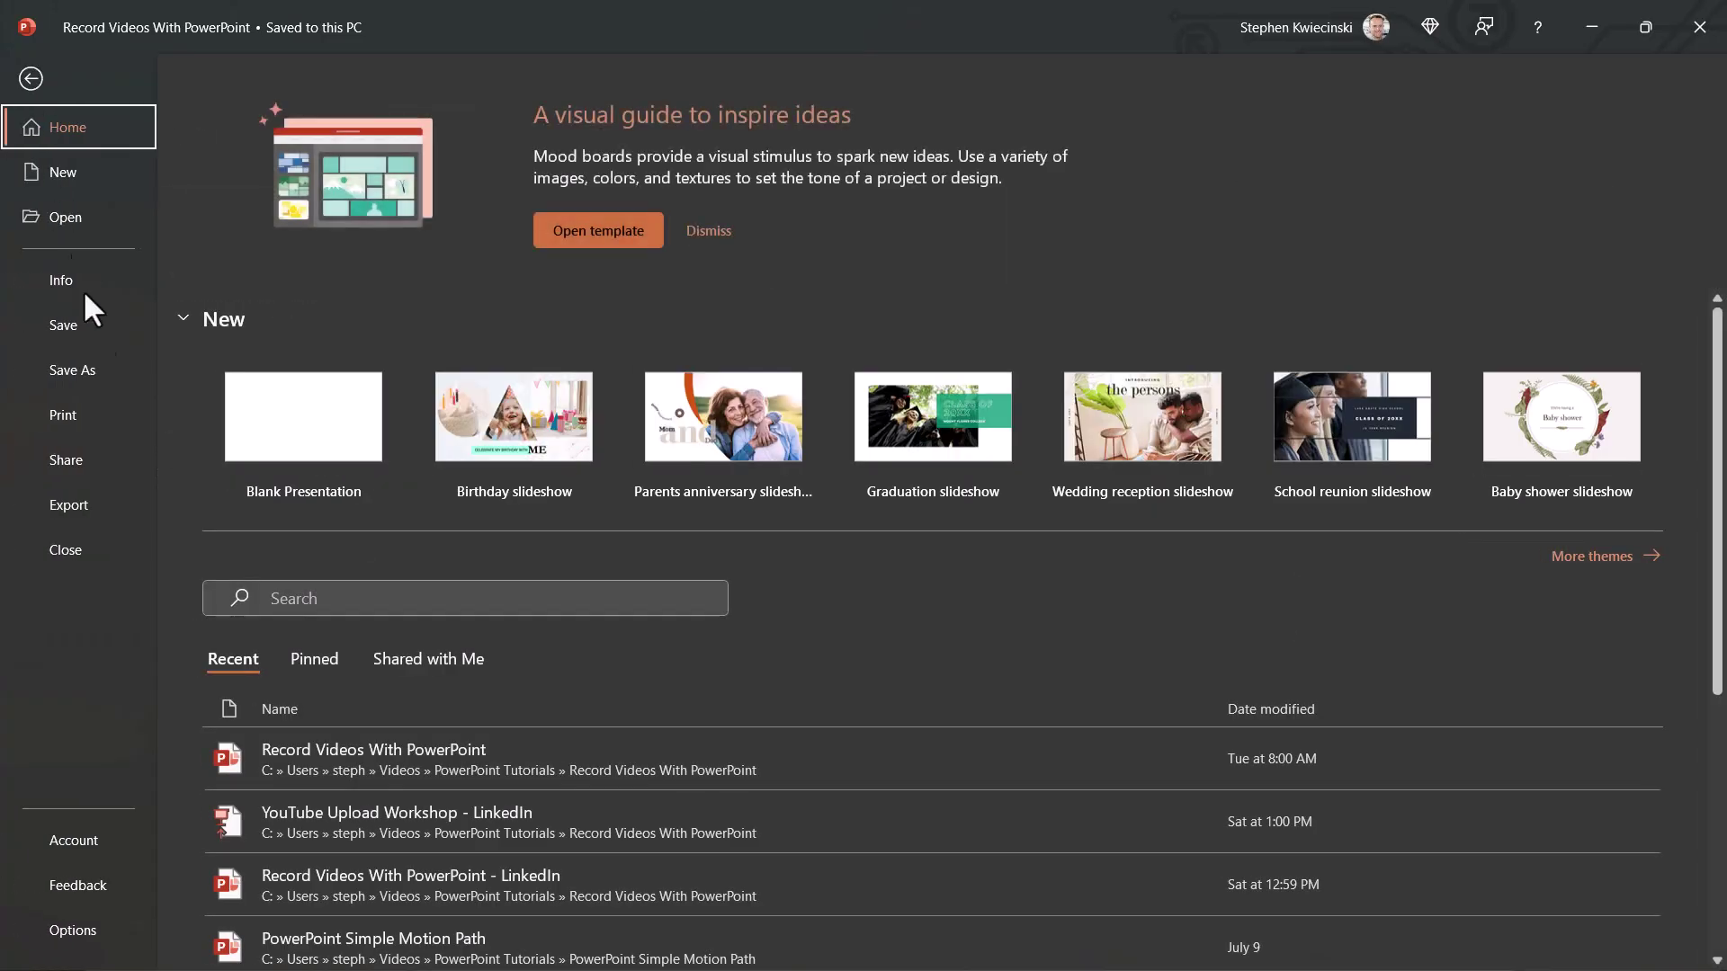
{"action": "left_click", "coordinate": [112, 505]}
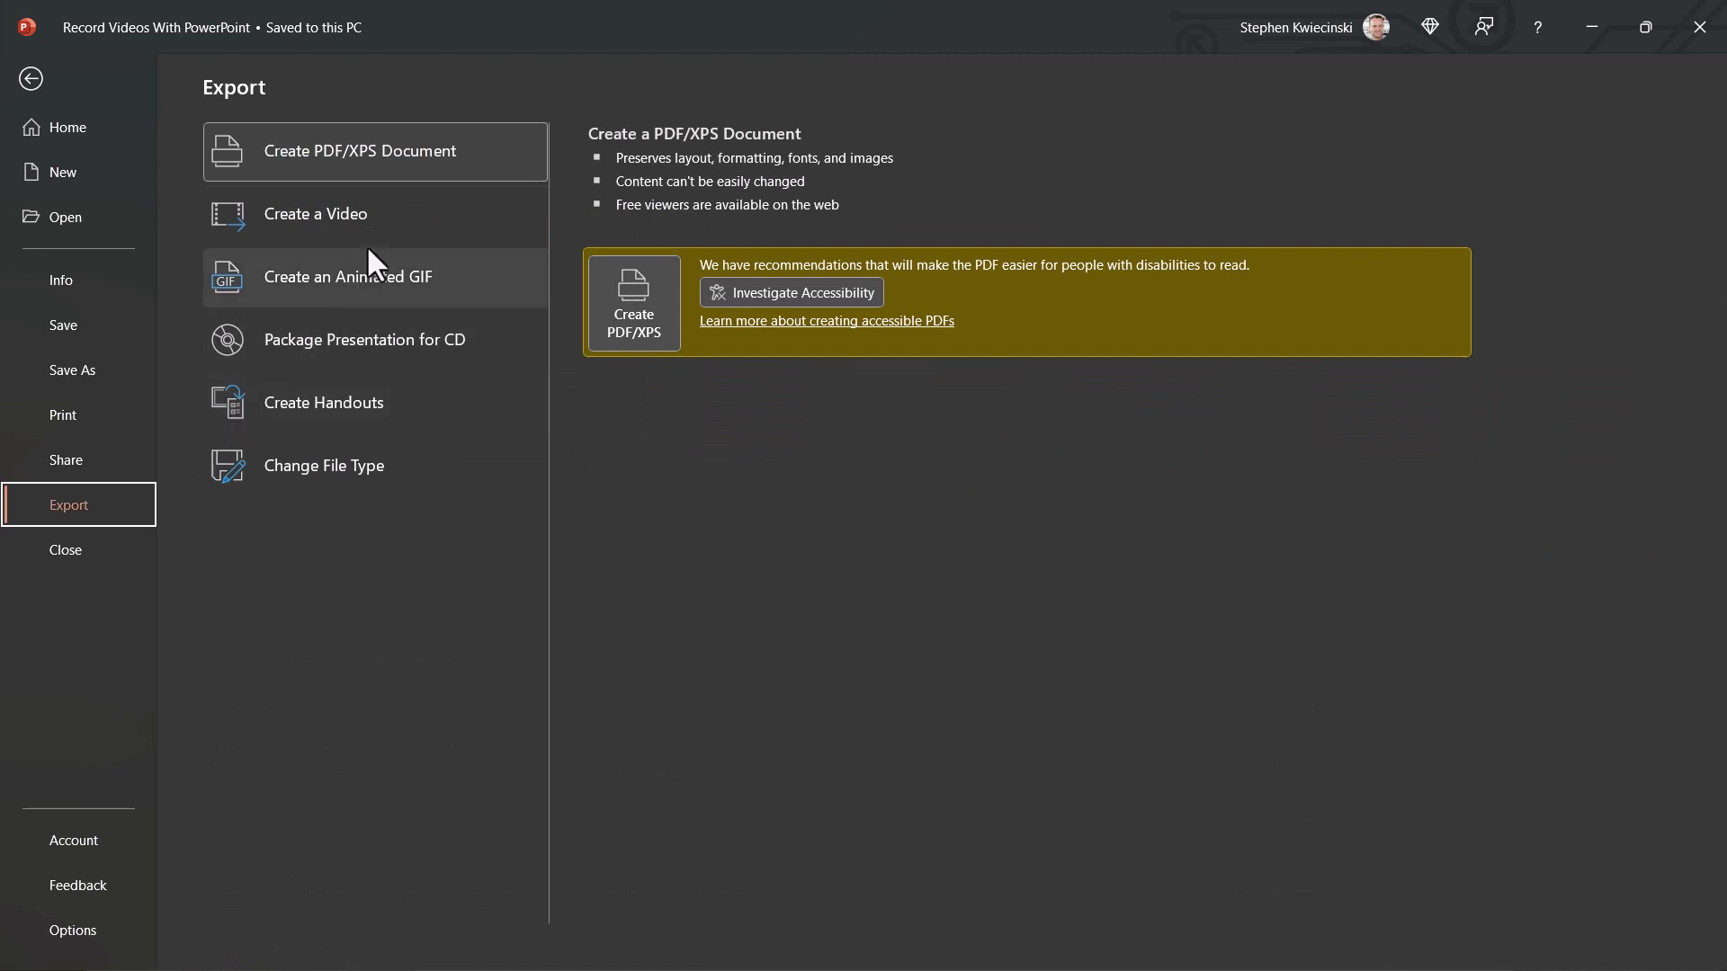
{"action": "left_click", "coordinate": [376, 218]}
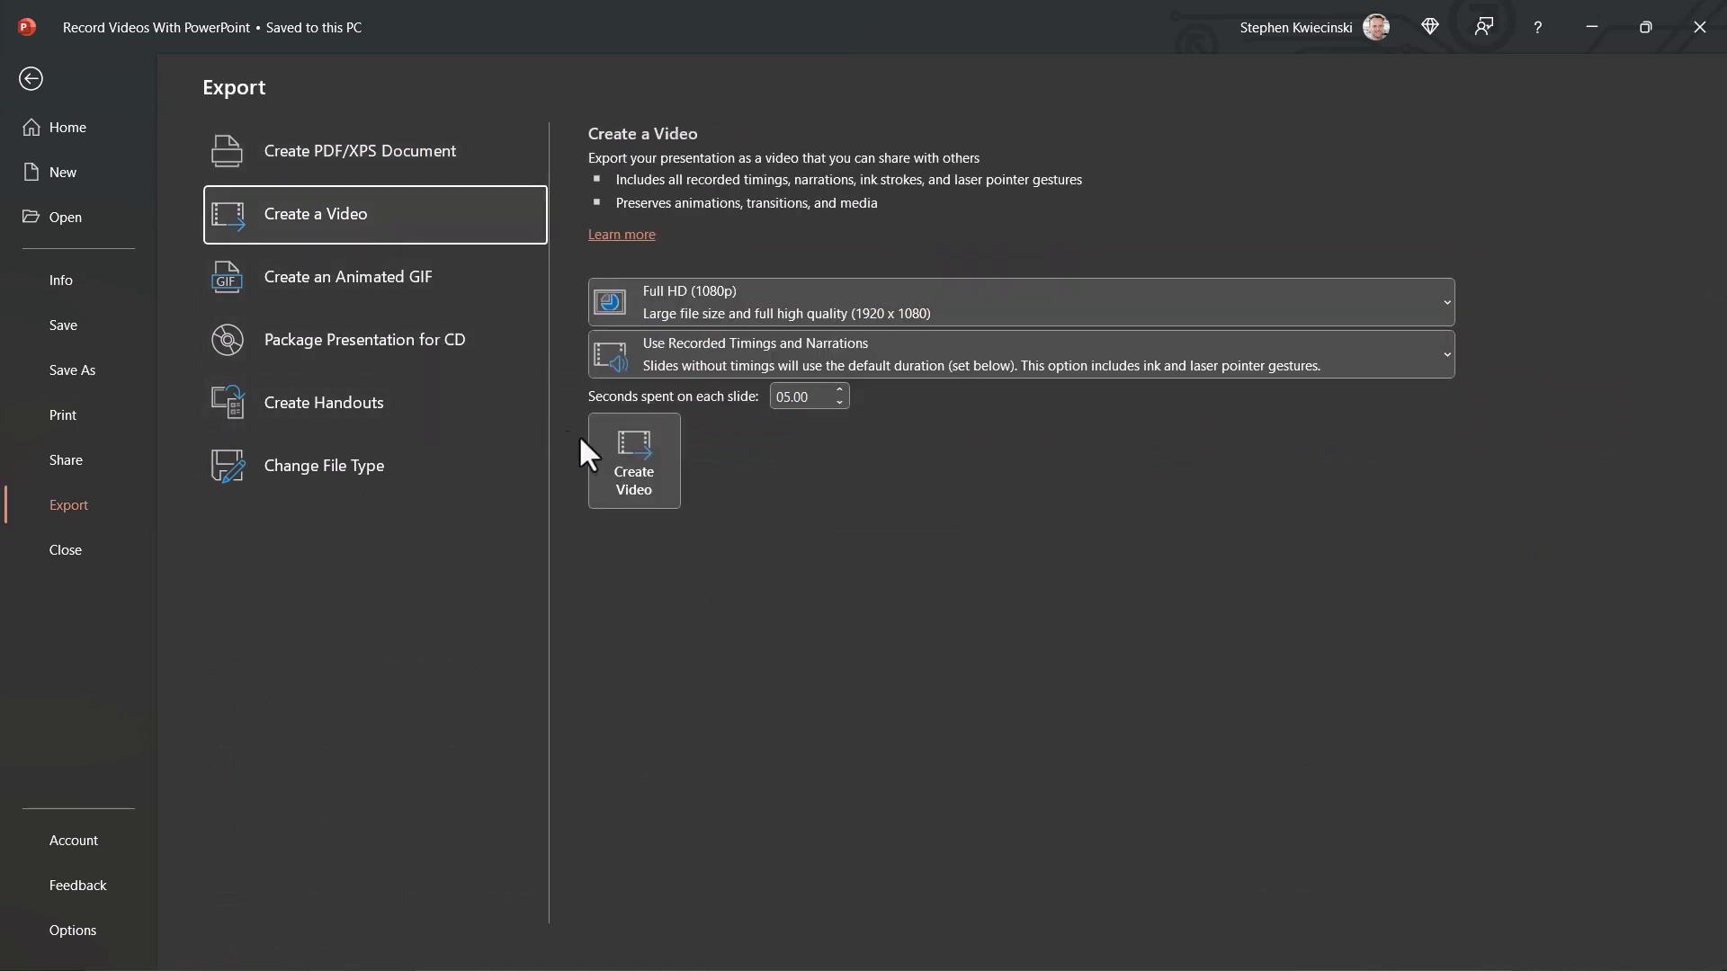
{"action": "key", "text": "Escape"}
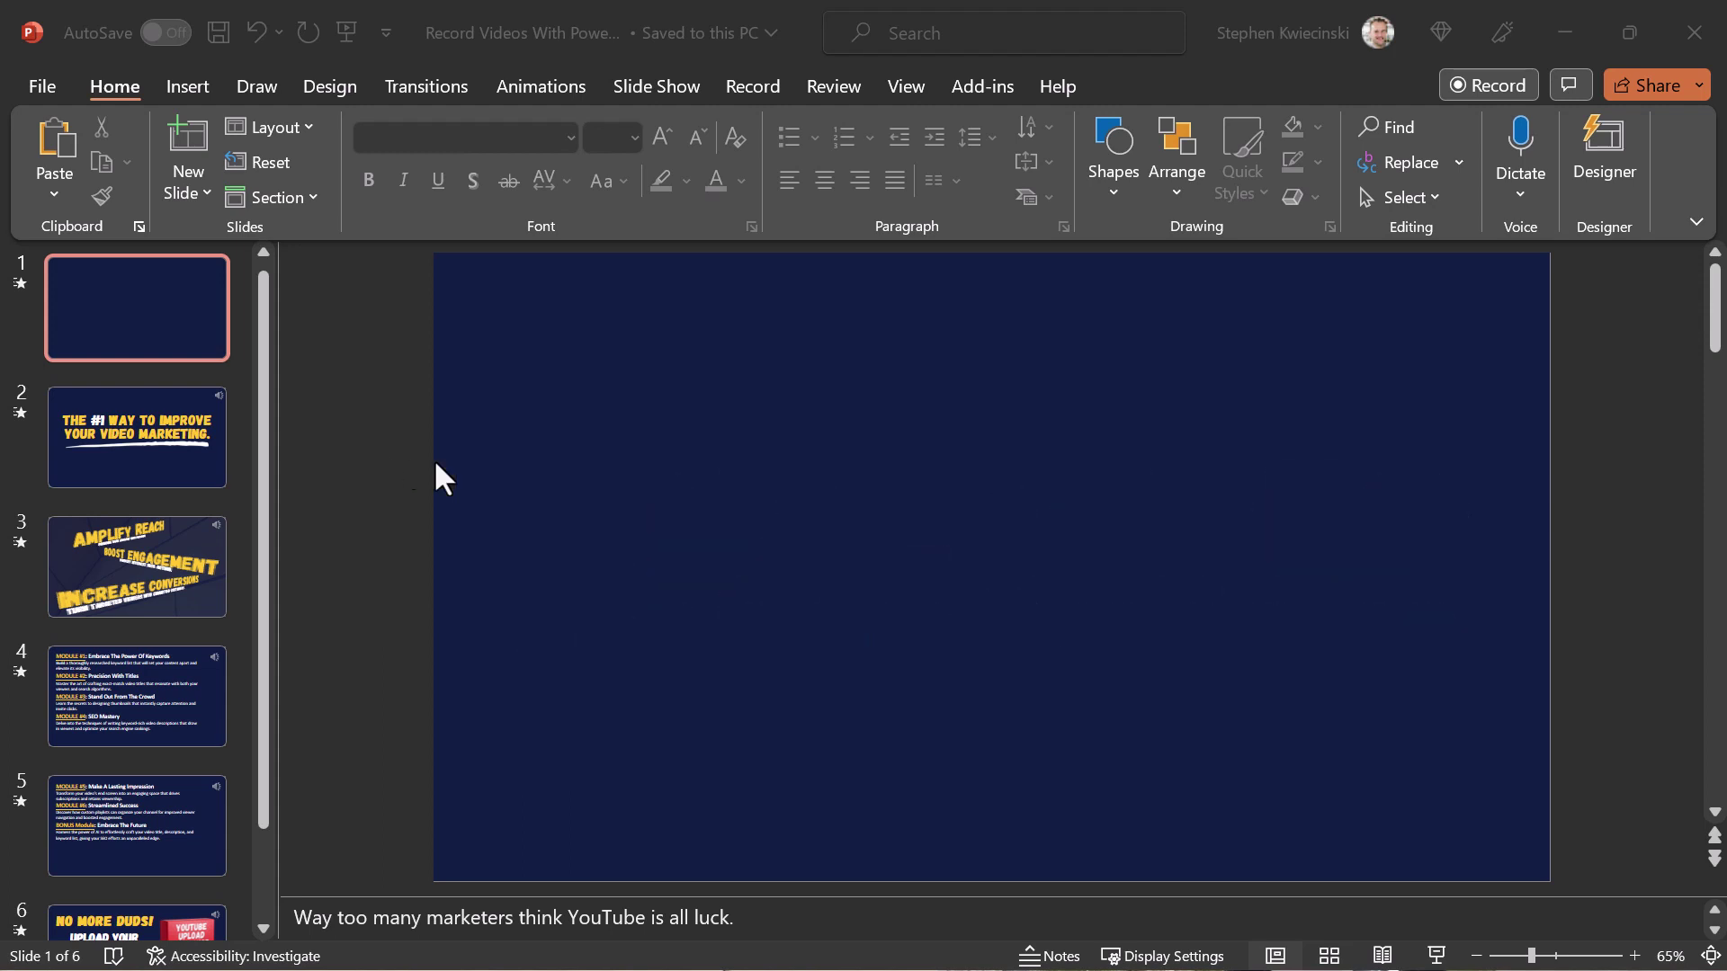
Set the full-slide recorded video on slide 1 to start Automatically.
{"action": "mouse_move", "coordinate": [500, 463]}
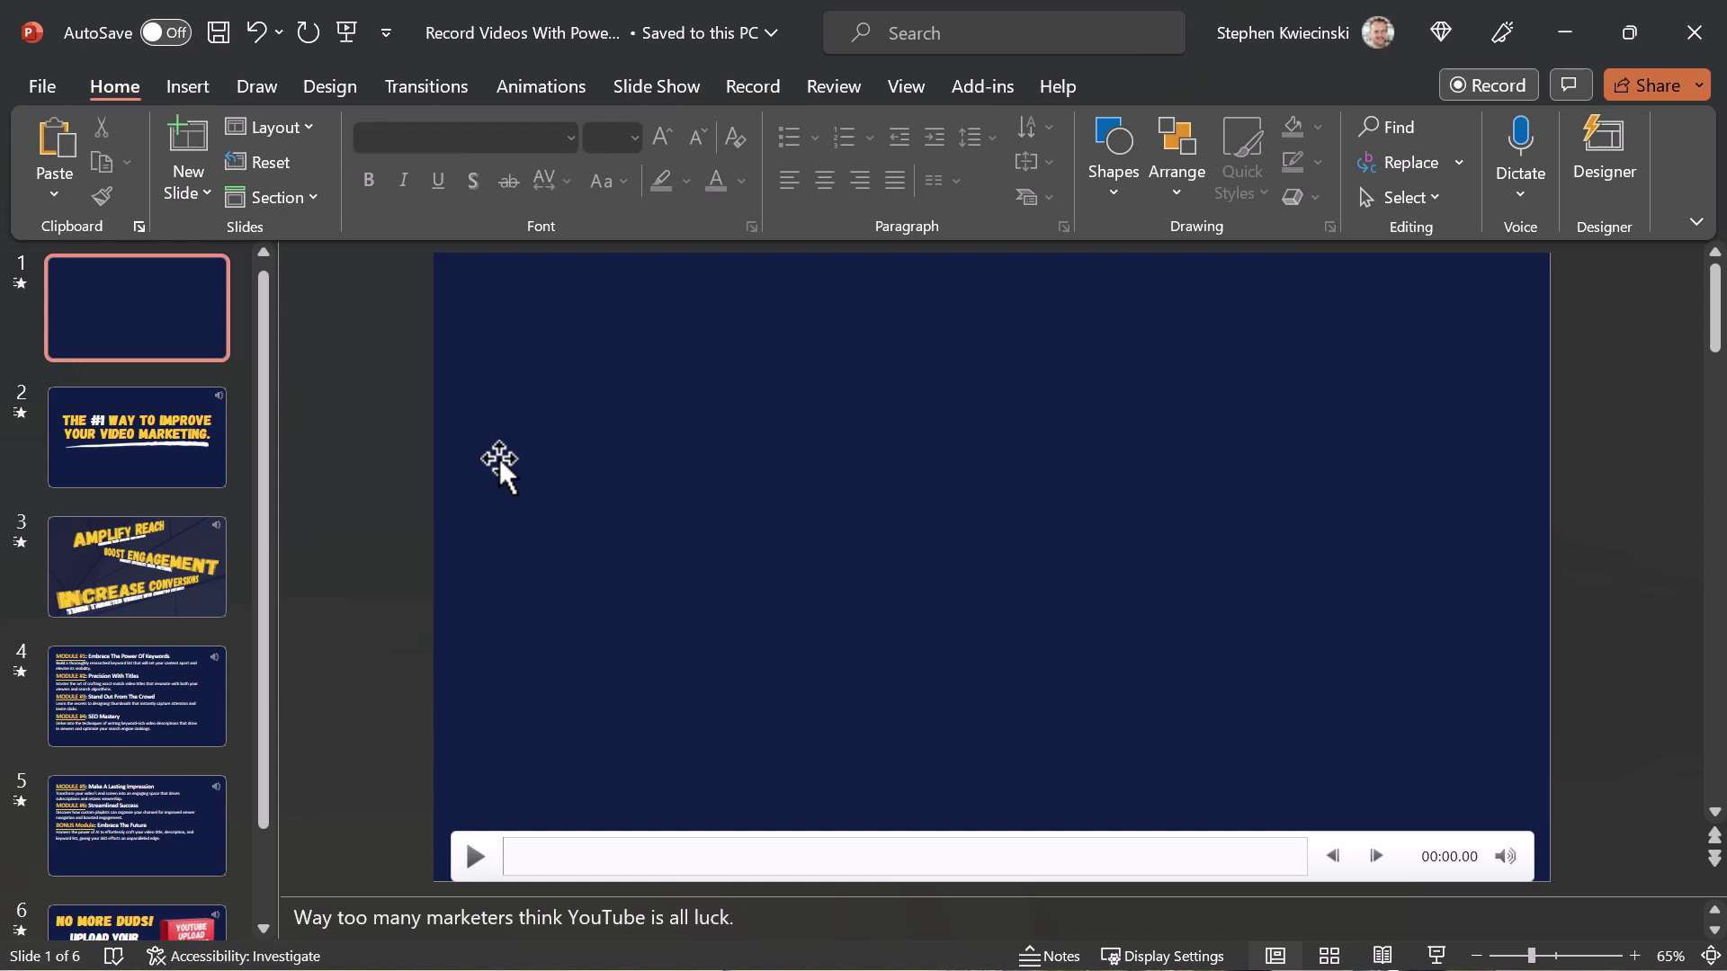
{"action": "left_click", "coordinate": [499, 457]}
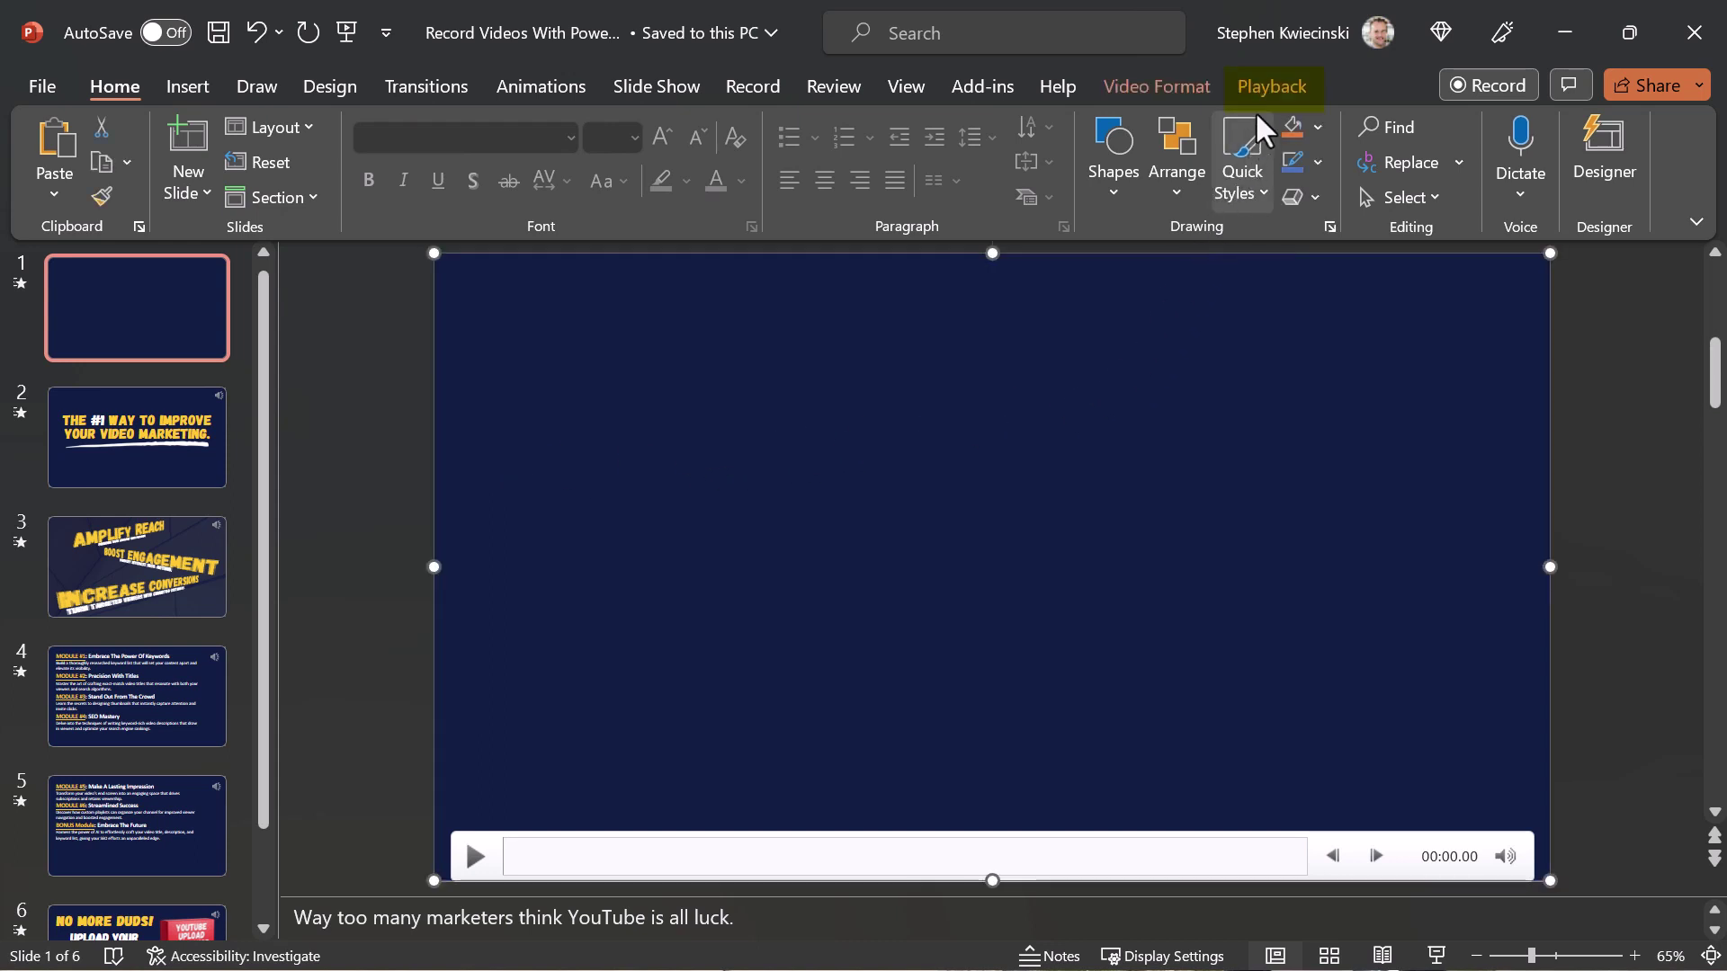
{"action": "left_click", "coordinate": [1265, 88]}
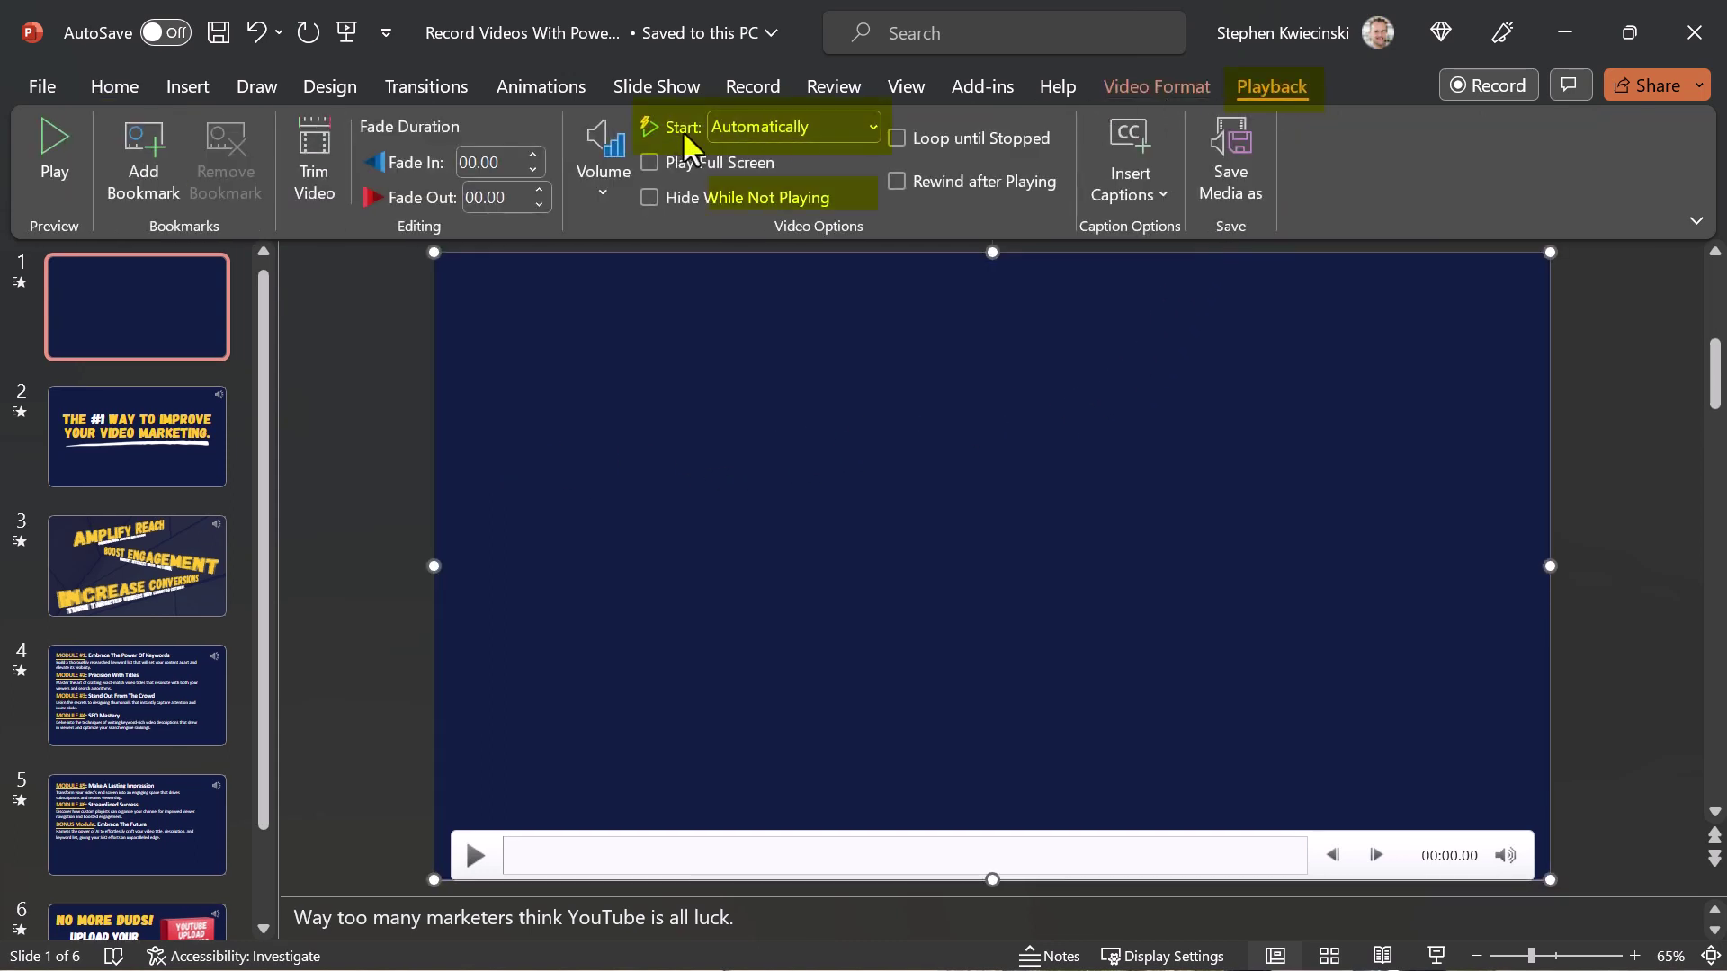
{"action": "left_click", "coordinate": [838, 128]}
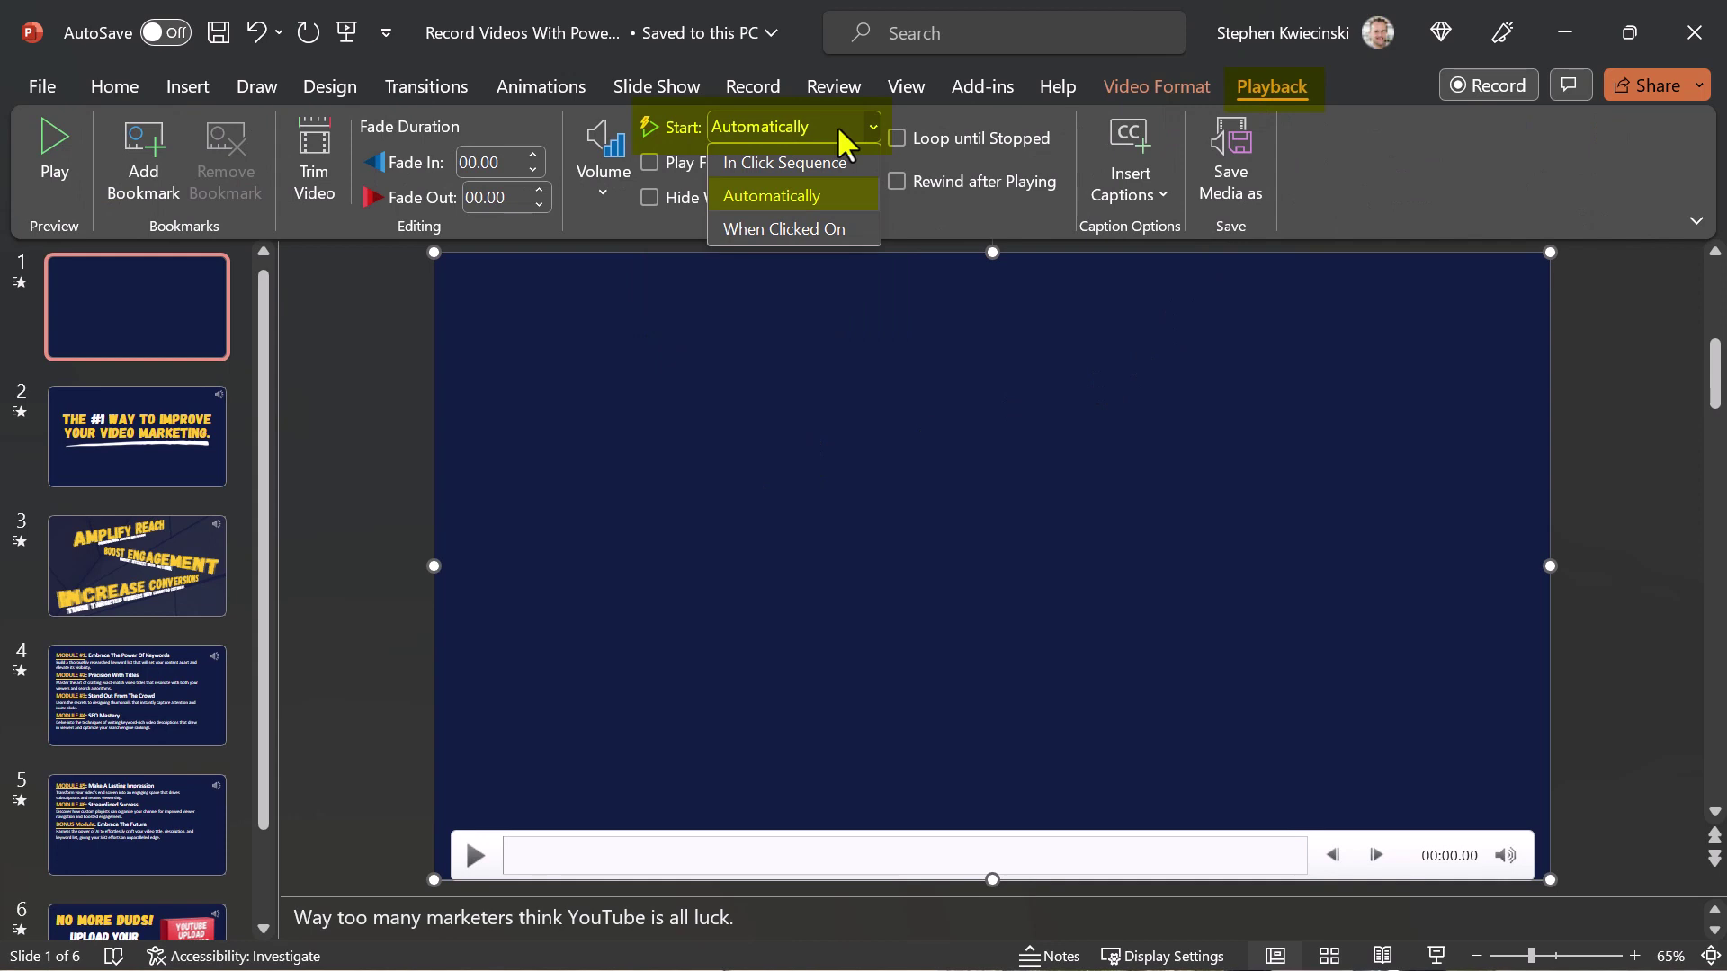
{"action": "left_click", "coordinate": [836, 196]}
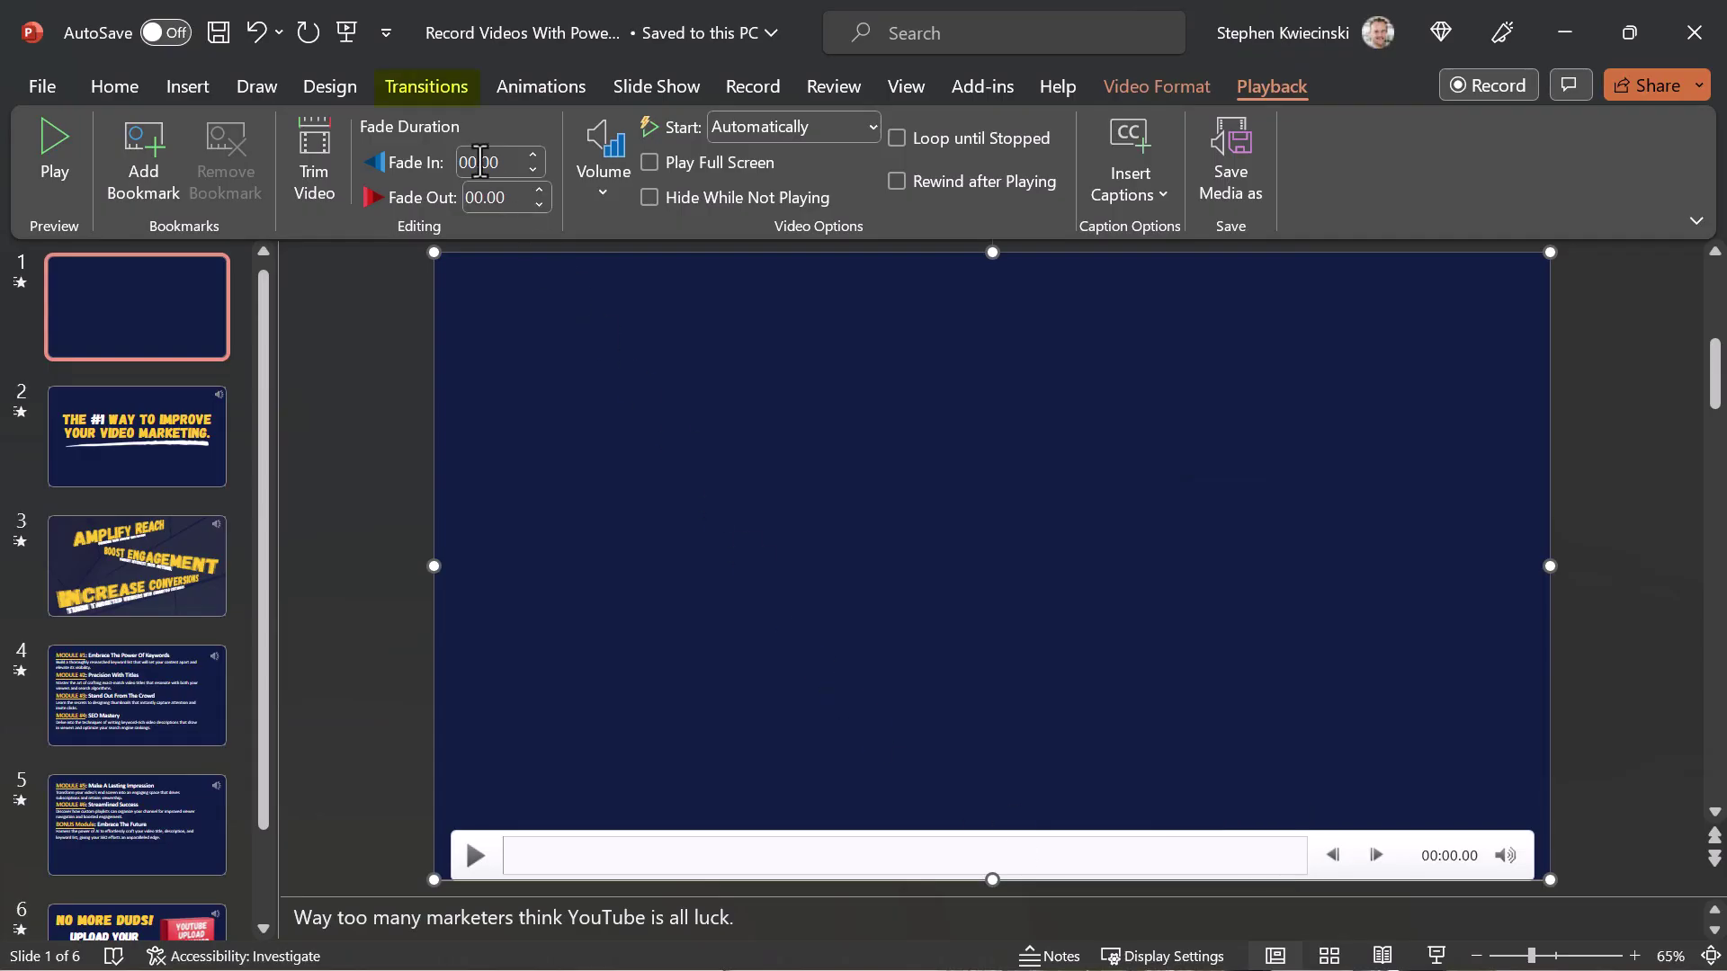
Show slide 1's Fade transition advancing after 00:58.00, then deselect the video.
{"action": "left_click", "coordinate": [452, 84]}
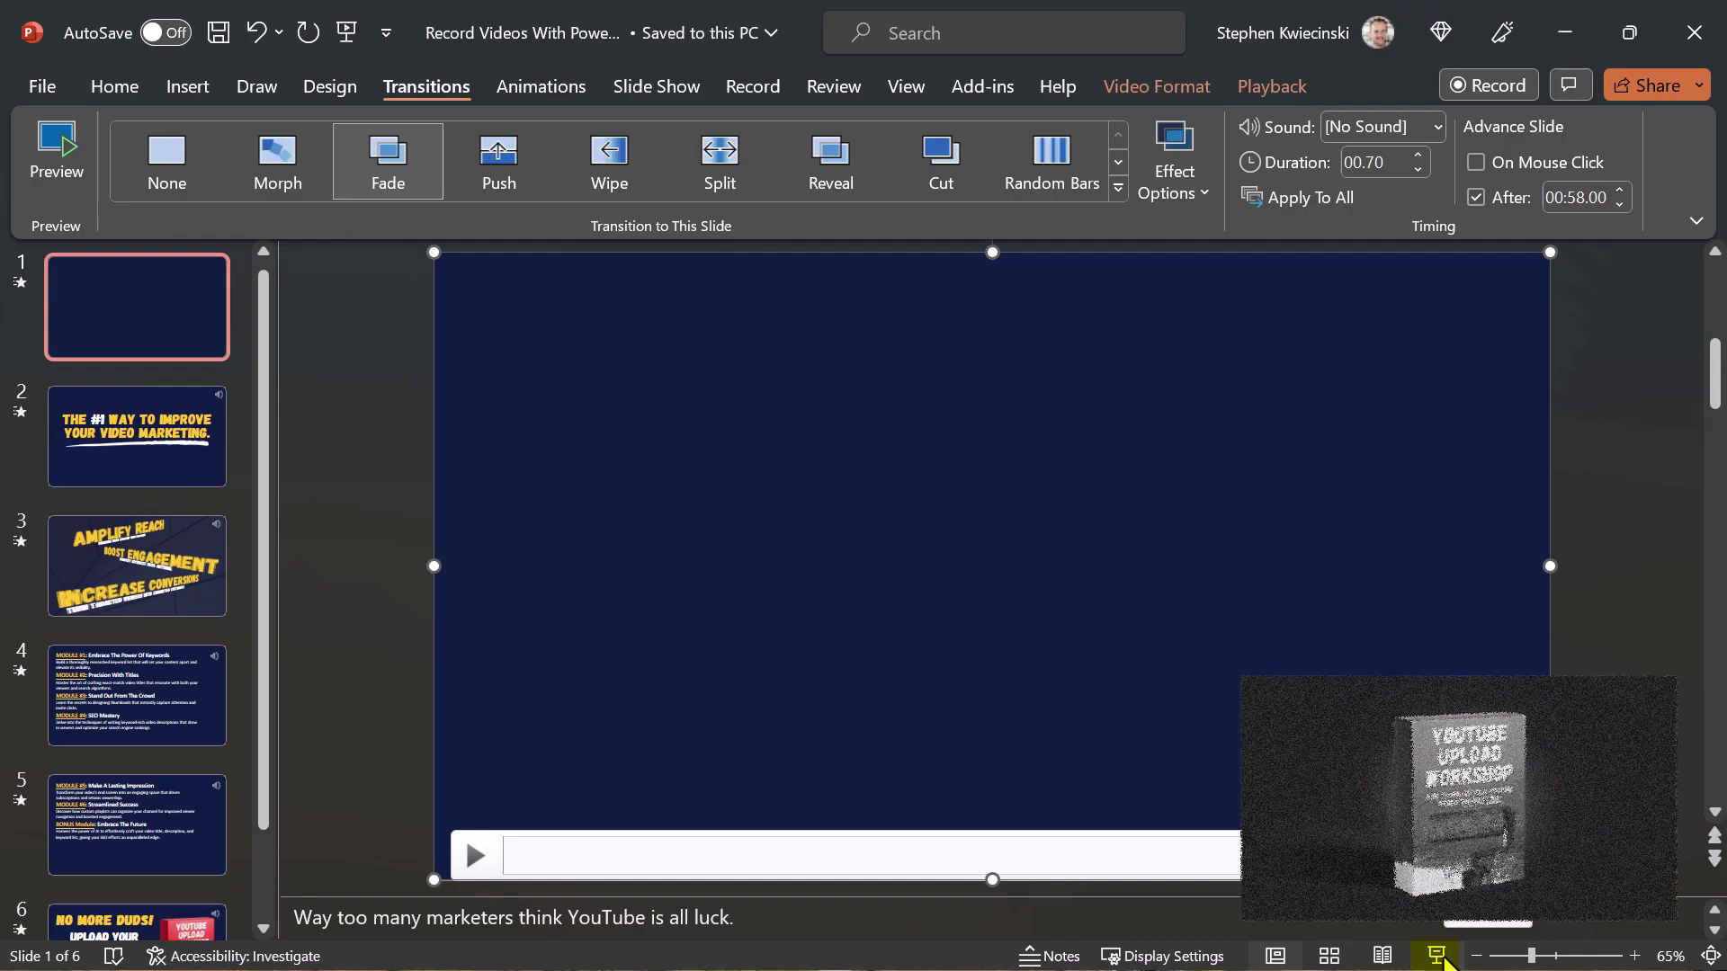
{"action": "key", "text": "Escape"}
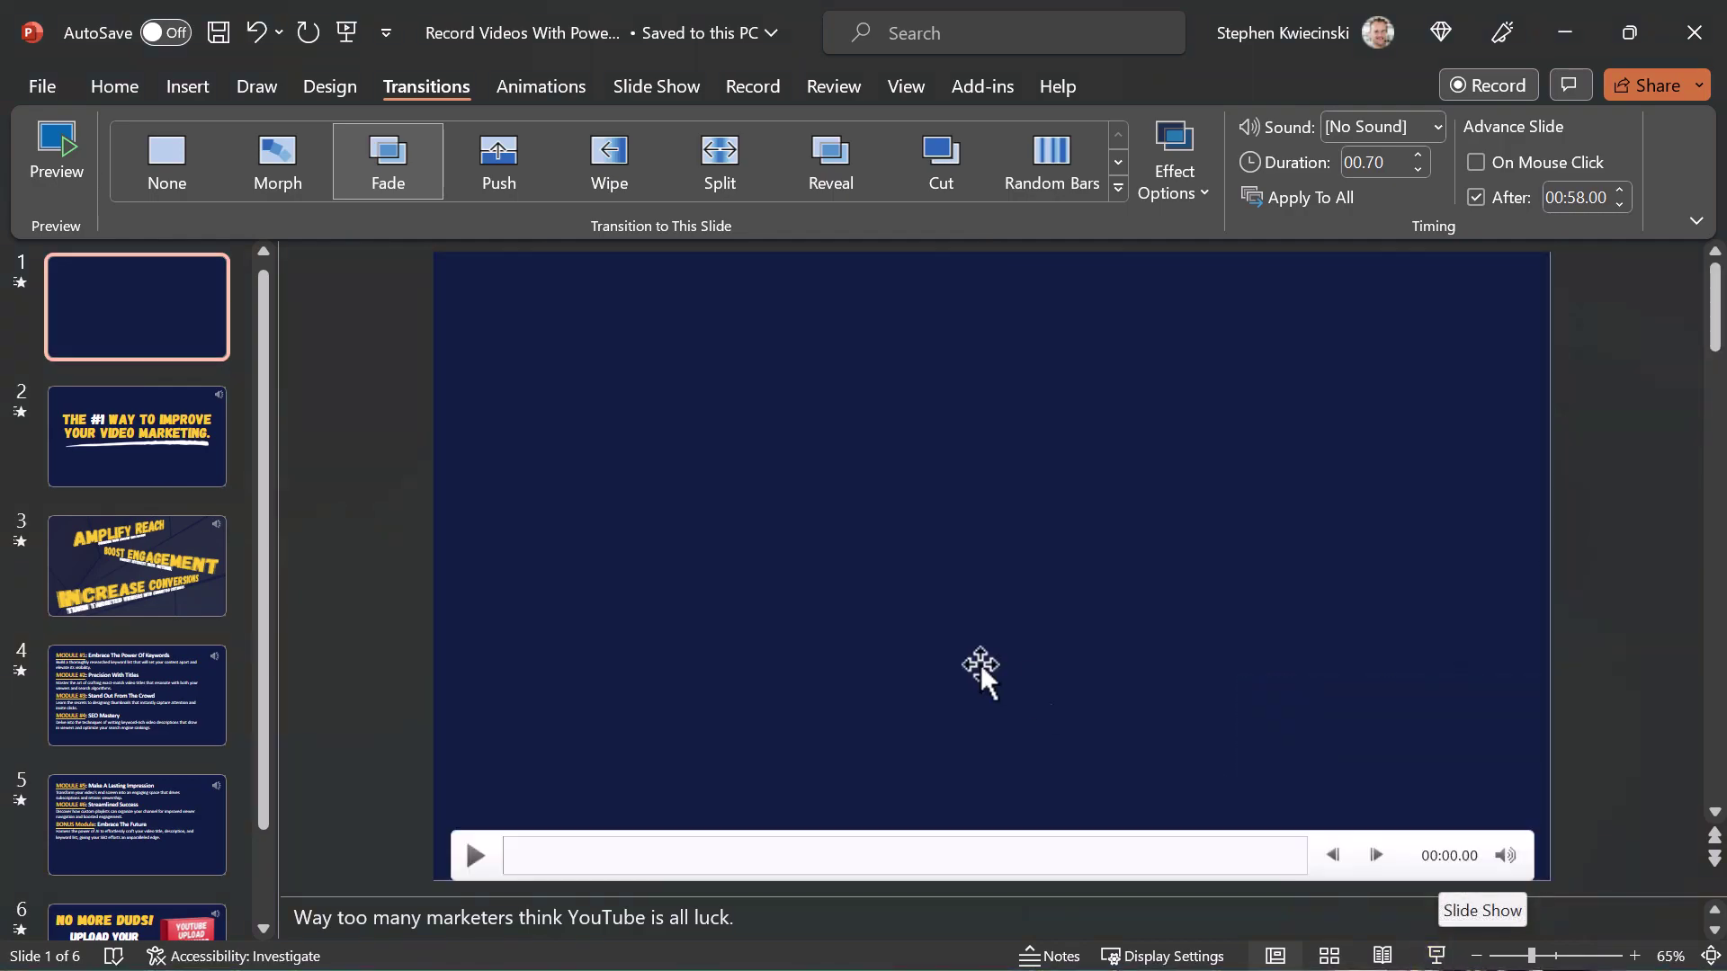
Display slide 2's audio playback settings: Automatically, Play Across Slides, Hide During Show.
{"action": "left_click", "coordinate": [180, 450]}
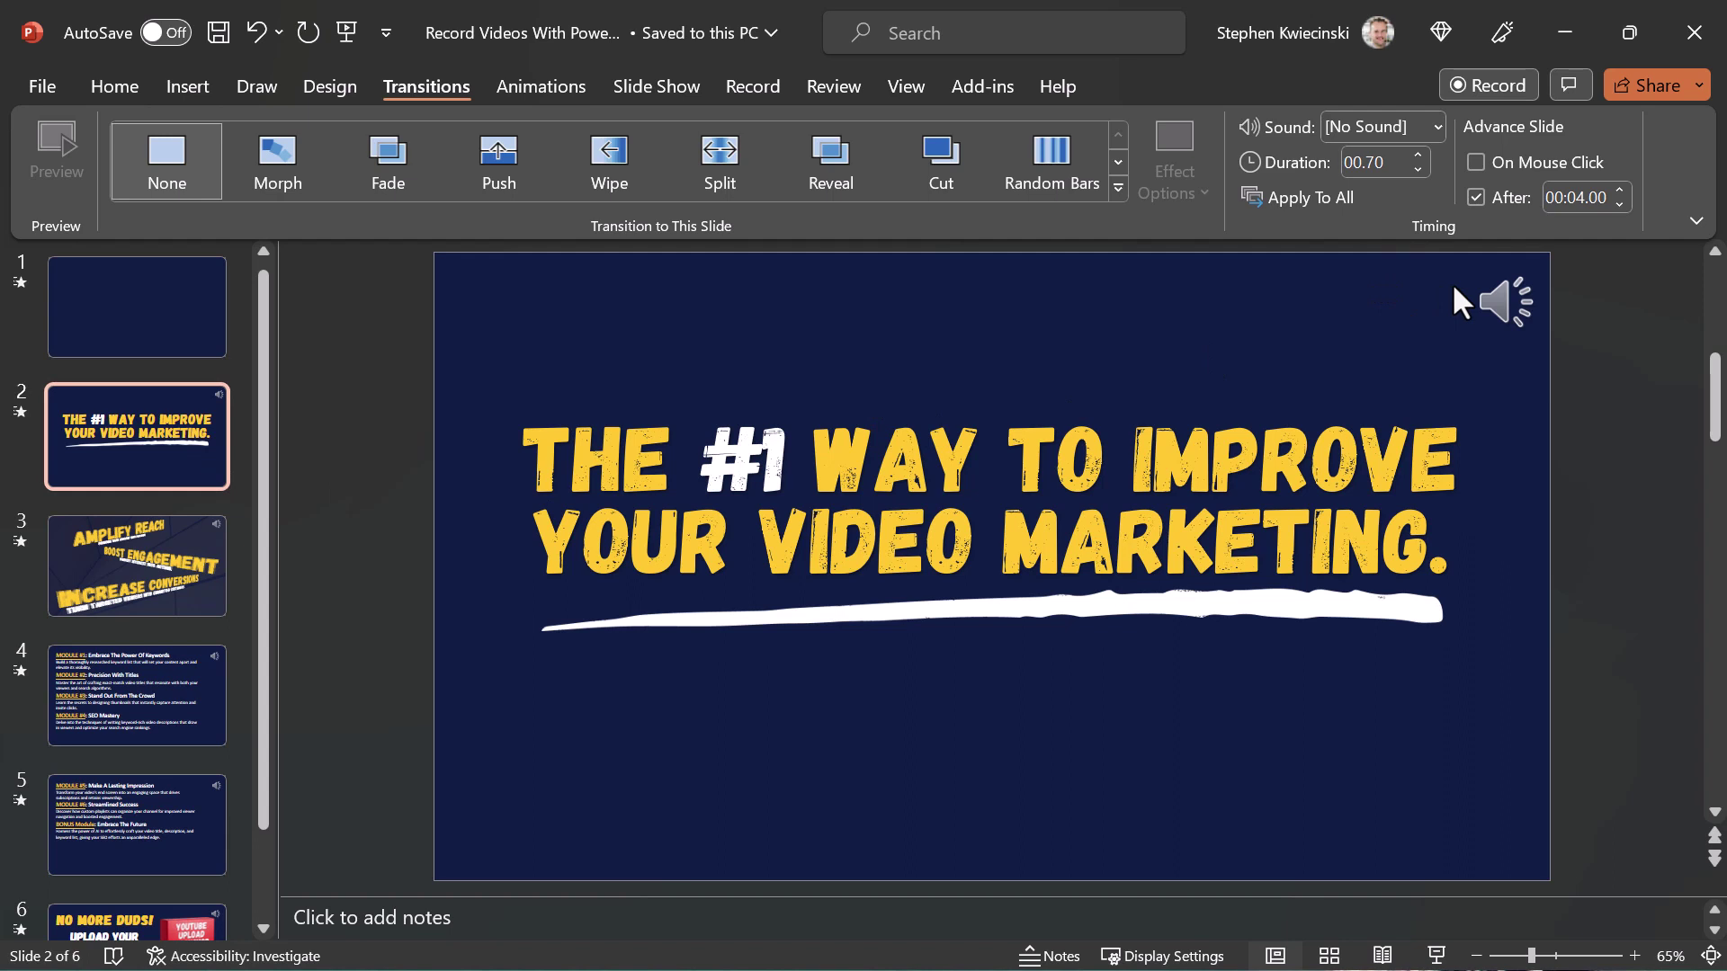
{"action": "left_click", "coordinate": [1513, 304]}
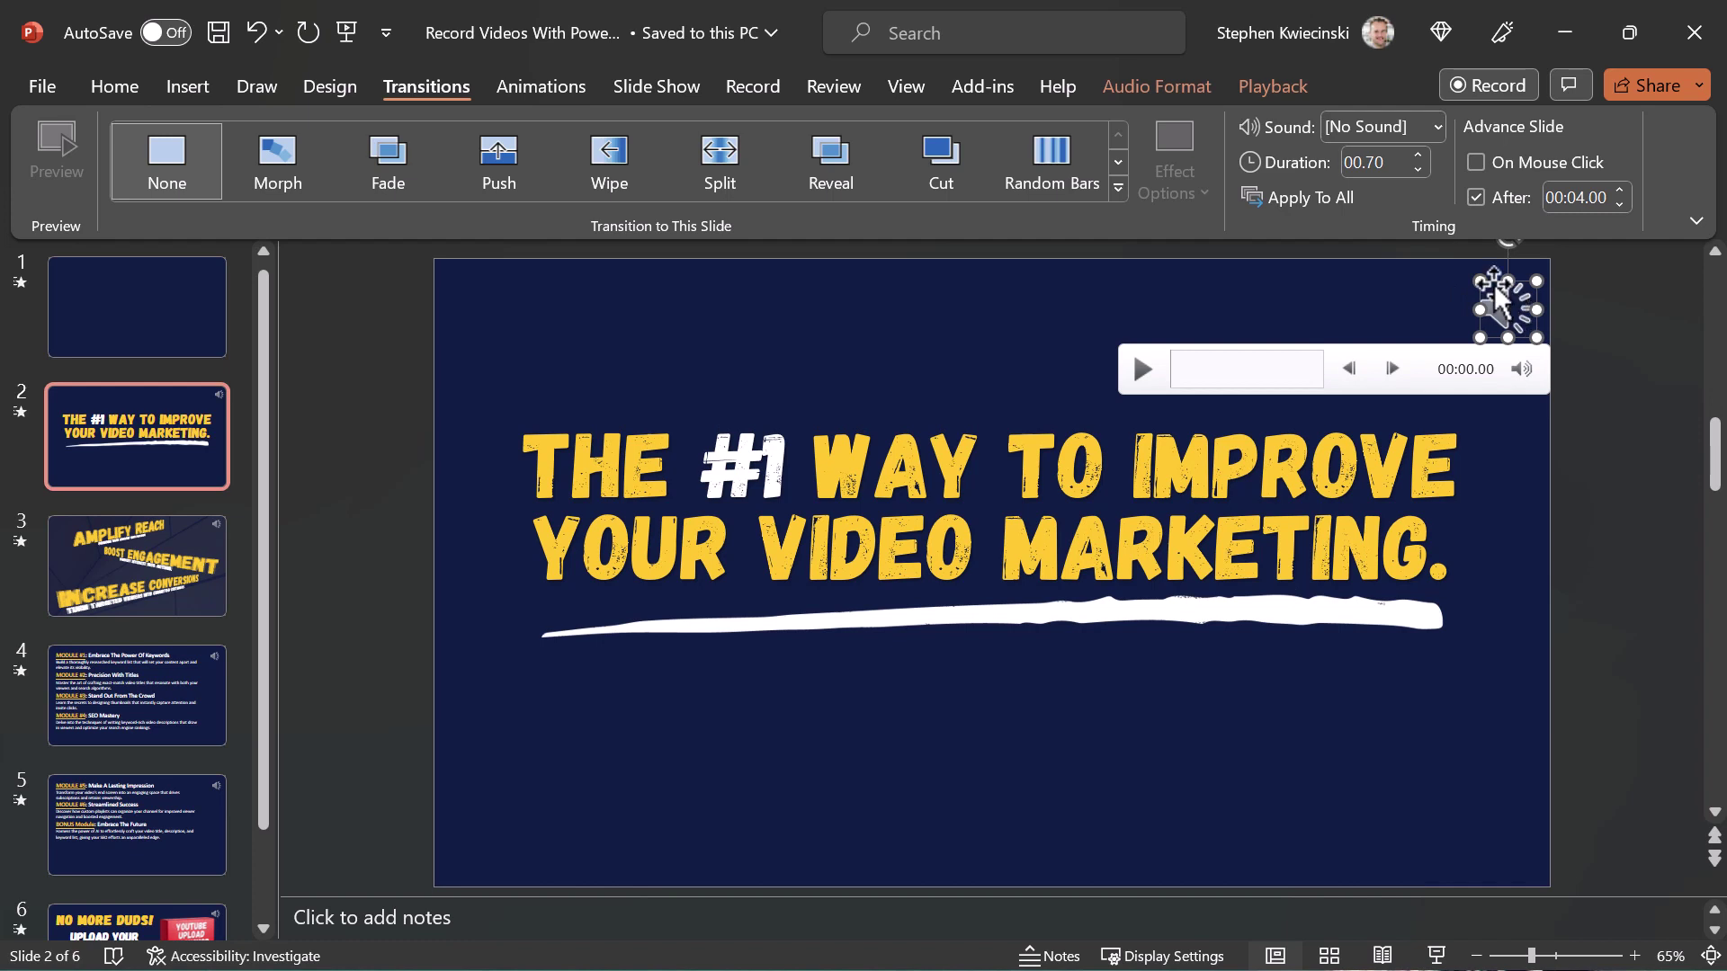
{"action": "left_click", "coordinate": [1277, 86]}
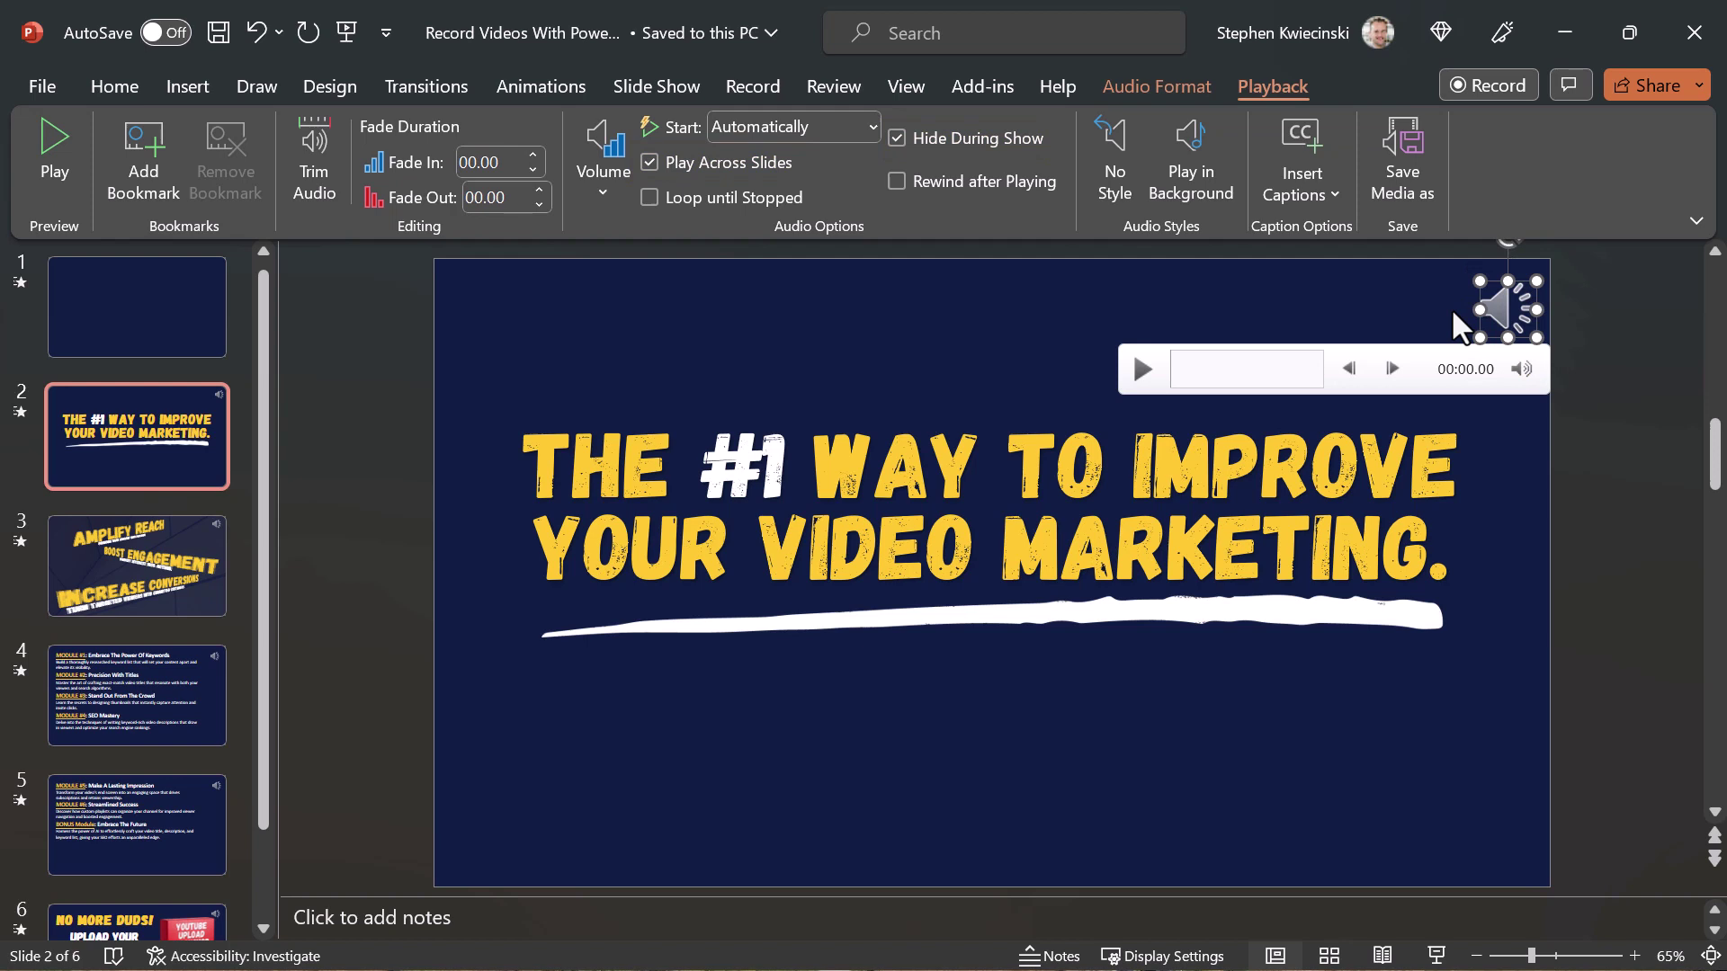
Select slide 2's brush-stroke underline and open the Animation Pane.
{"action": "left_click", "coordinate": [798, 457]}
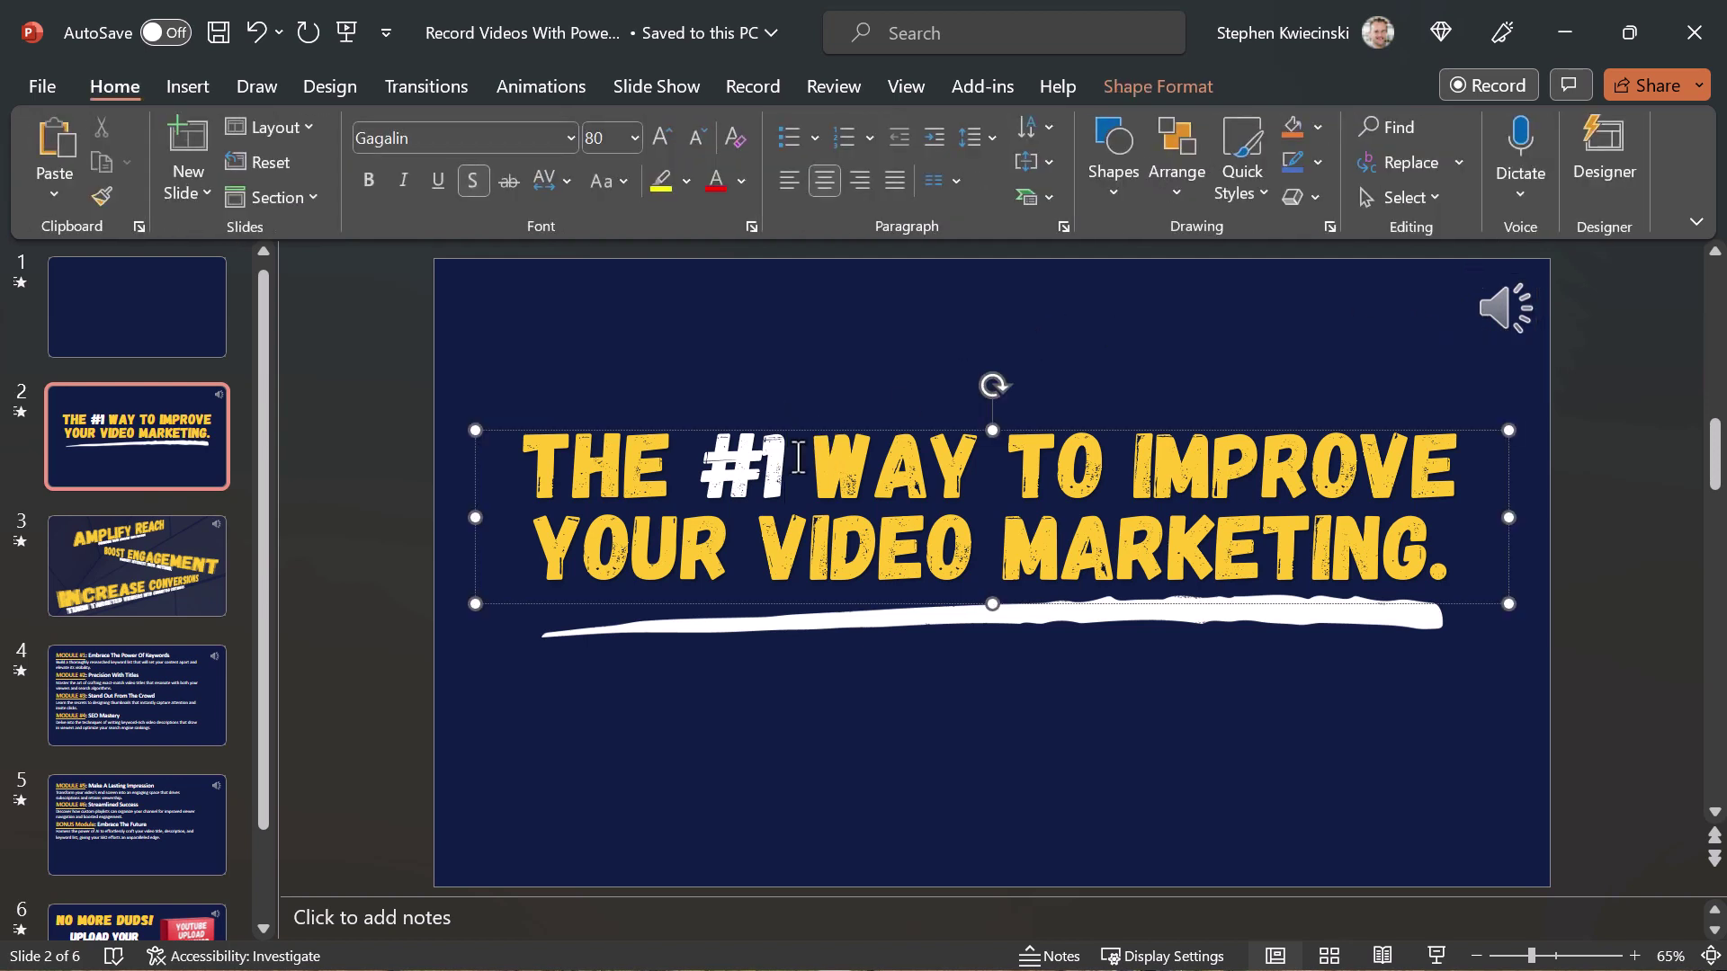
{"action": "left_click", "coordinate": [794, 620]}
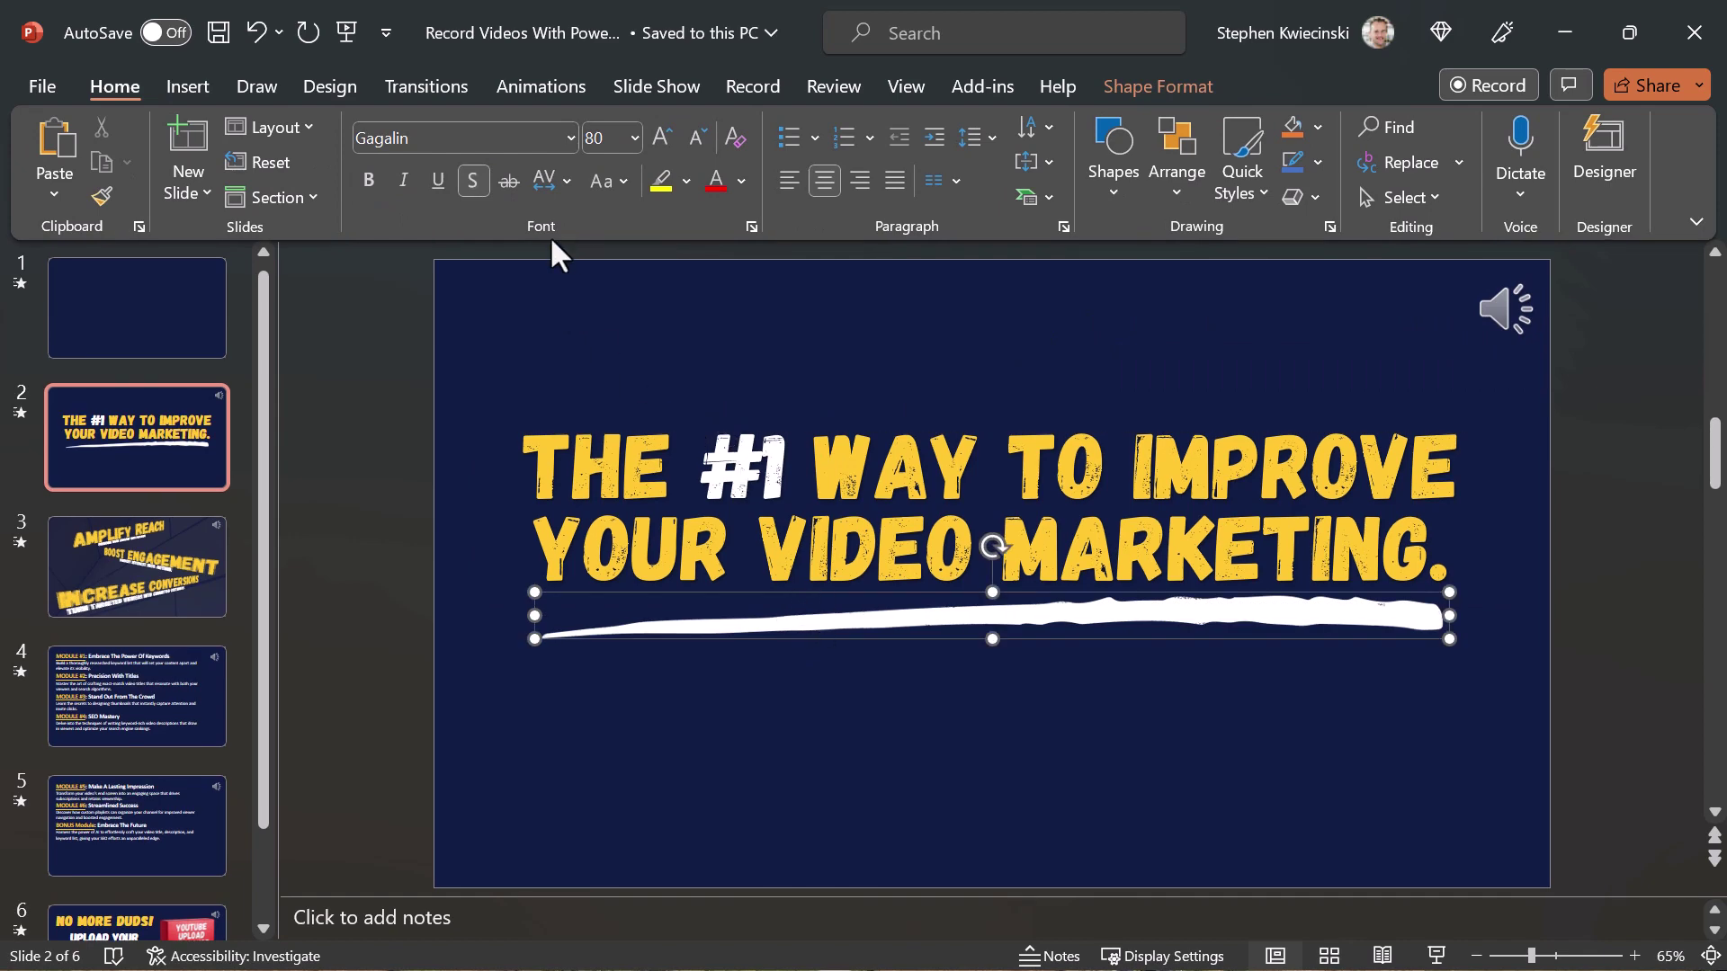
{"action": "left_click", "coordinate": [543, 87]}
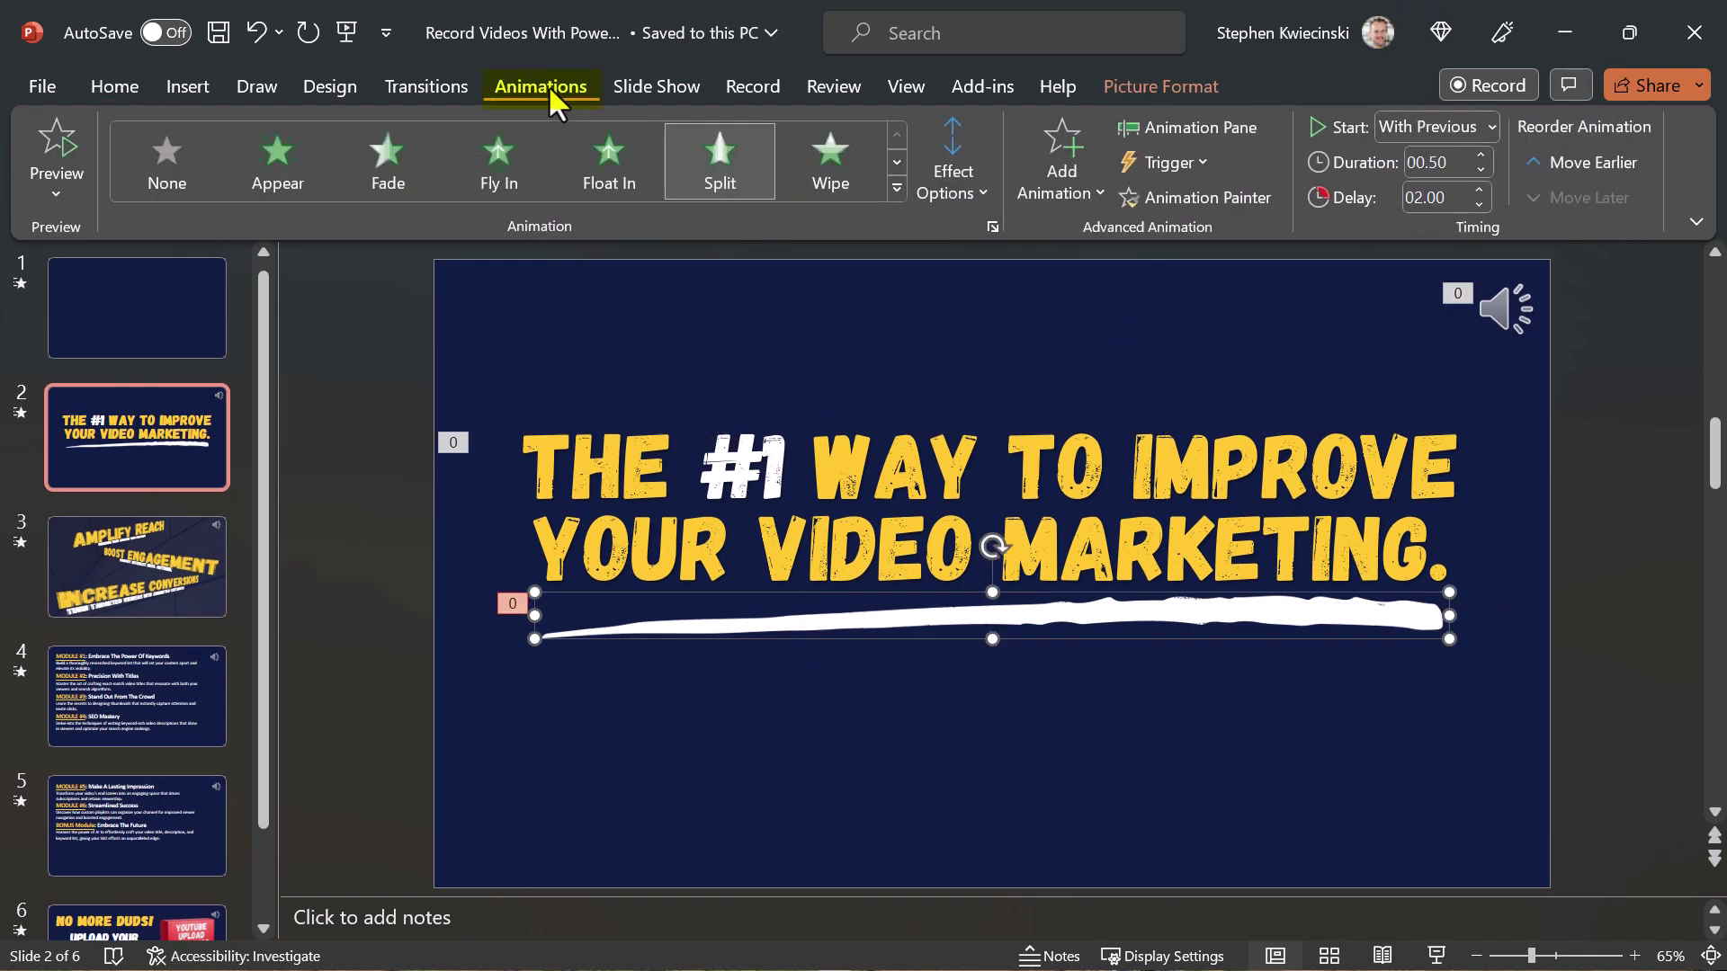
{"action": "left_click", "coordinate": [1127, 137]}
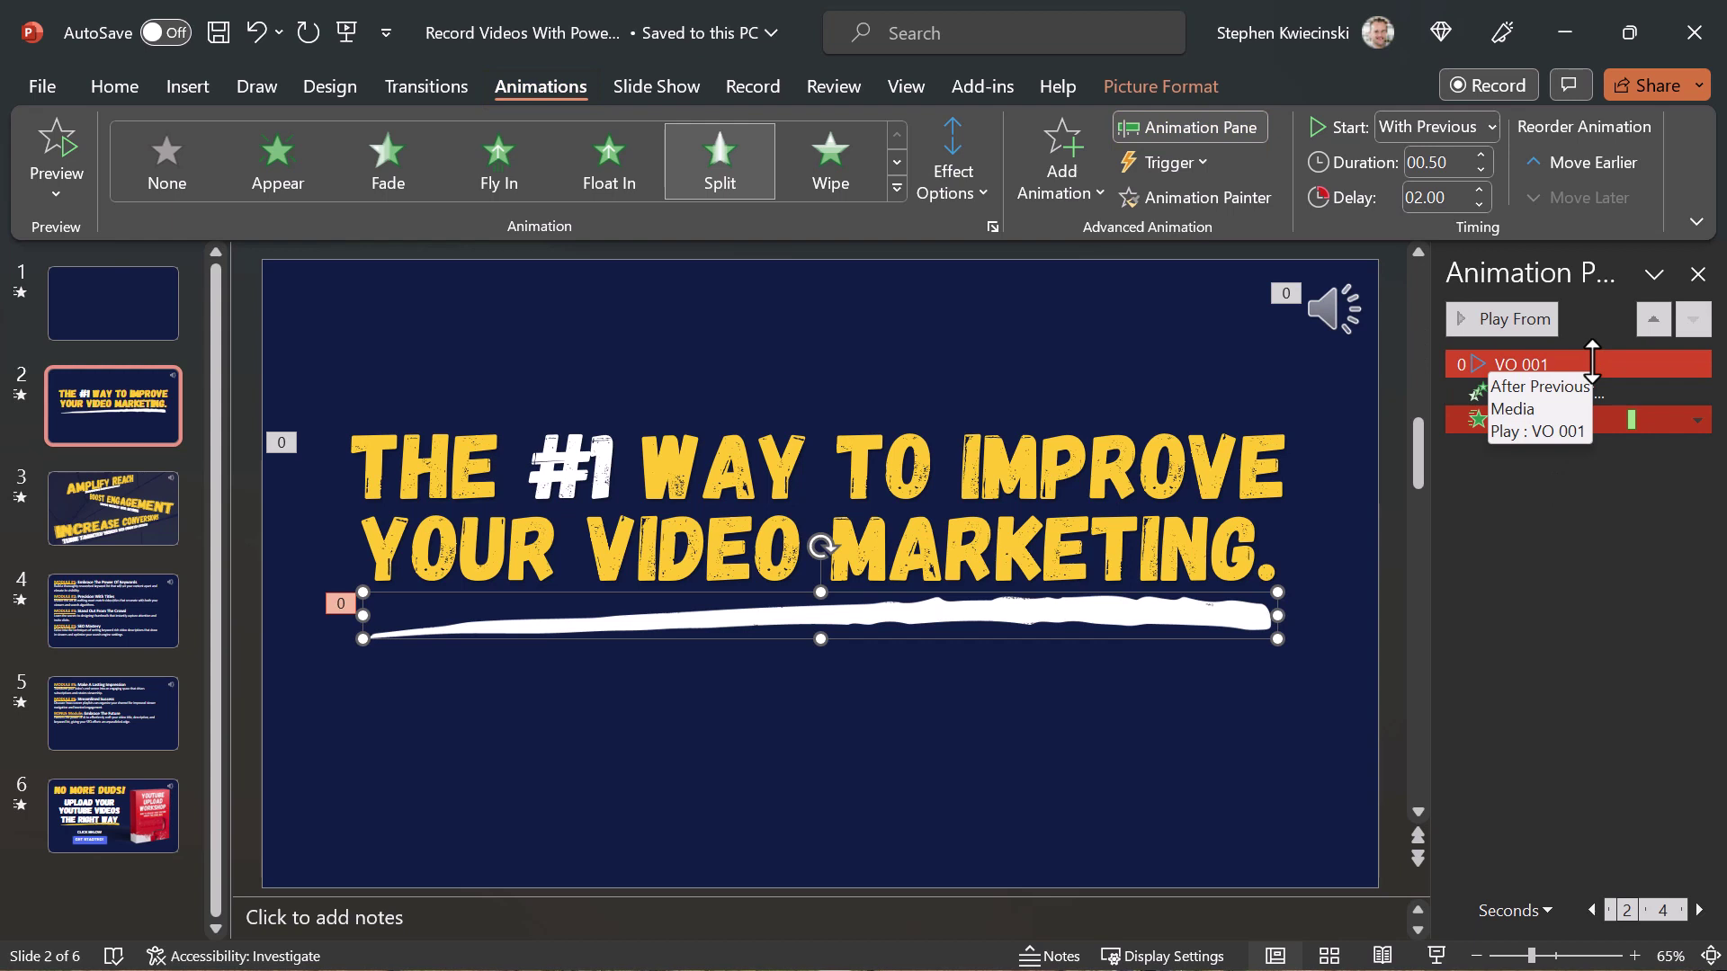
Set the VO 001 voice-over to Start After Previous, then select the Rectangle 1 animation.
{"action": "left_click", "coordinate": [1592, 364]}
{"action": "left_click", "coordinate": [1696, 364]}
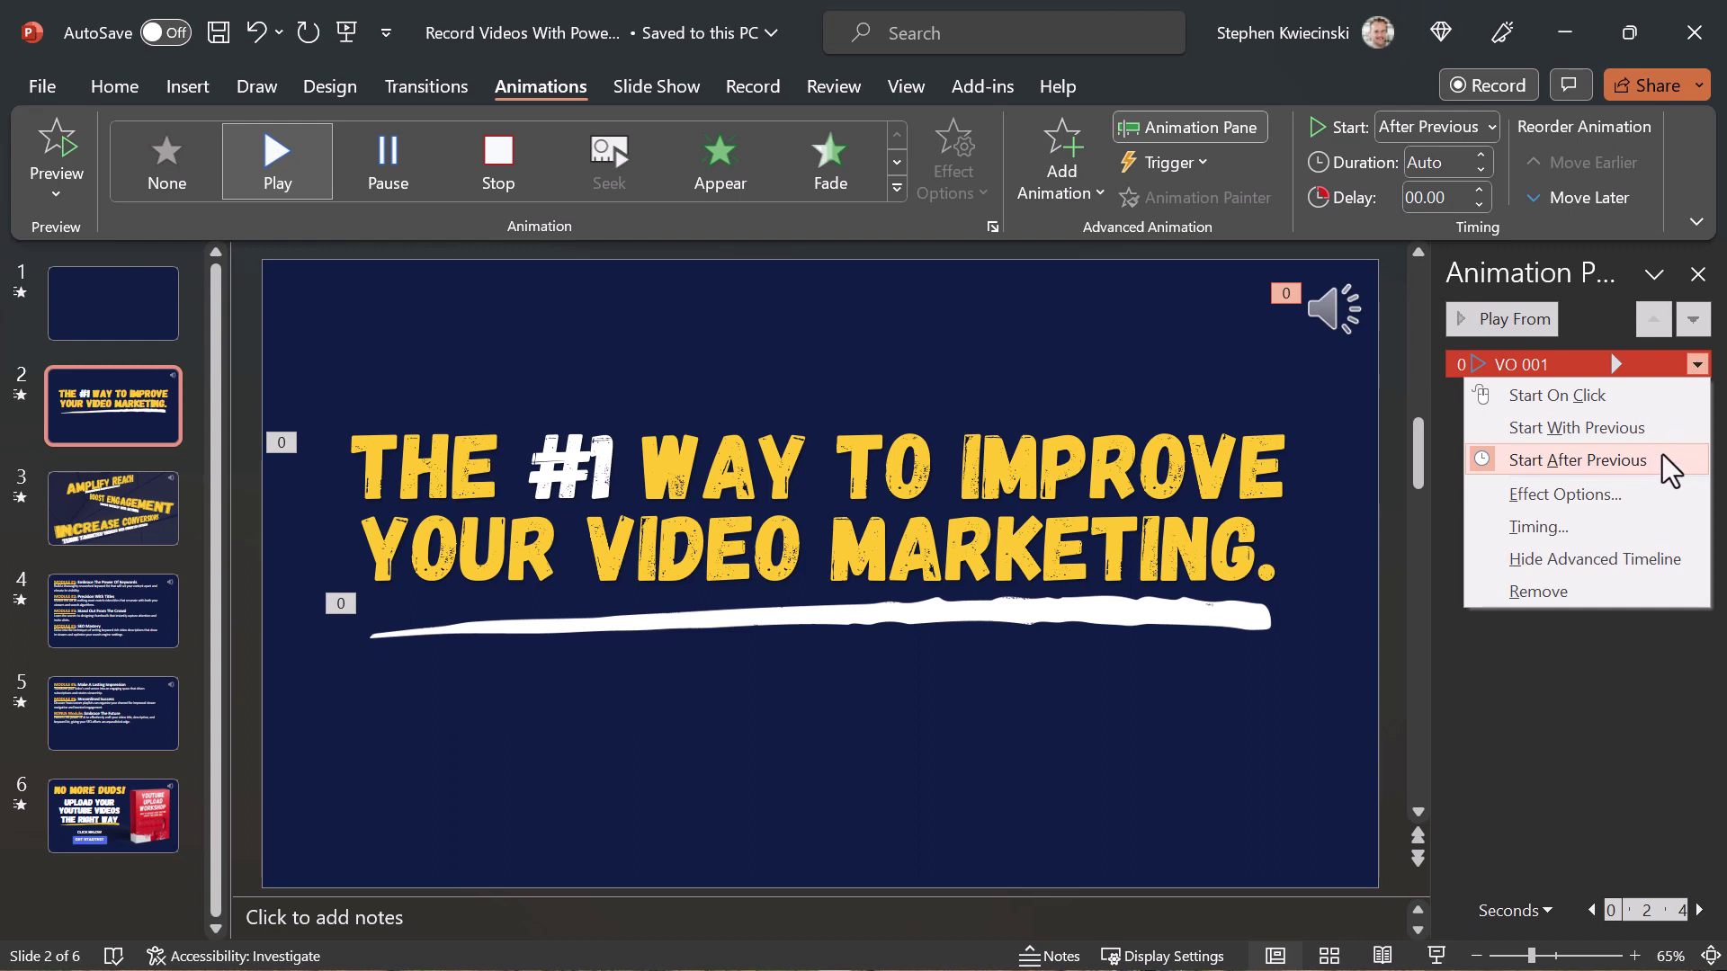
{"action": "left_click", "coordinate": [1673, 730]}
{"action": "left_click", "coordinate": [1556, 392]}
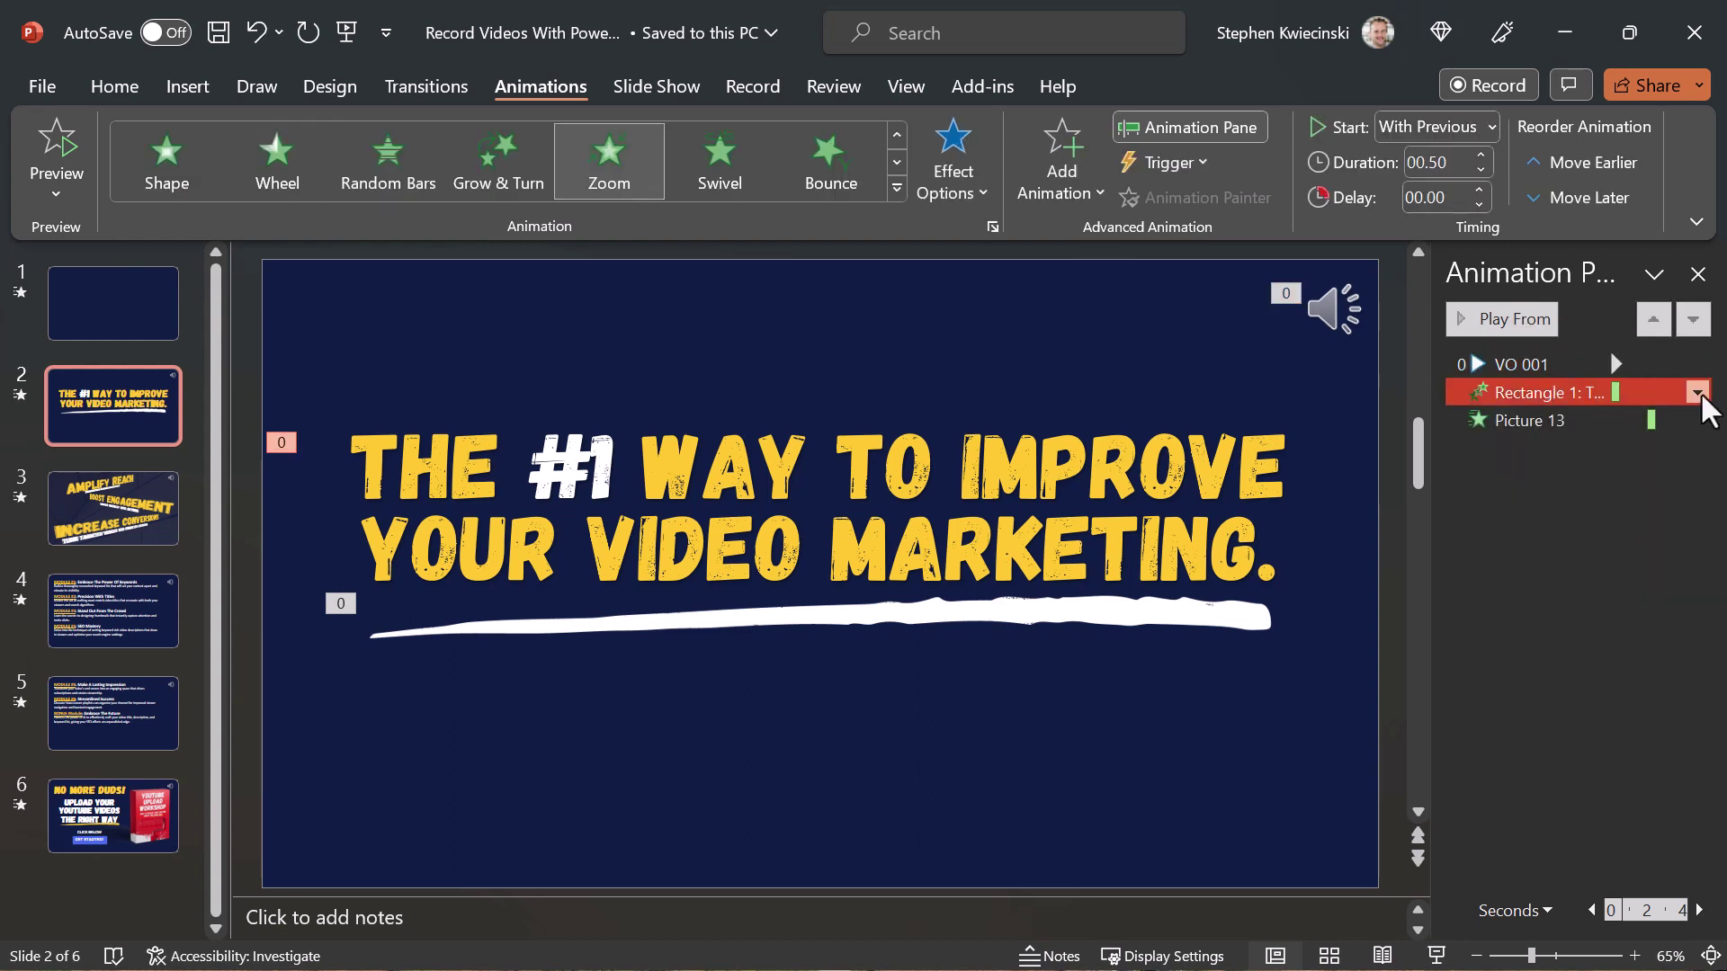
Set the Rectangle 1 title Zoom to start With Previous with 0 delay.
{"action": "left_click", "coordinate": [1697, 393]}
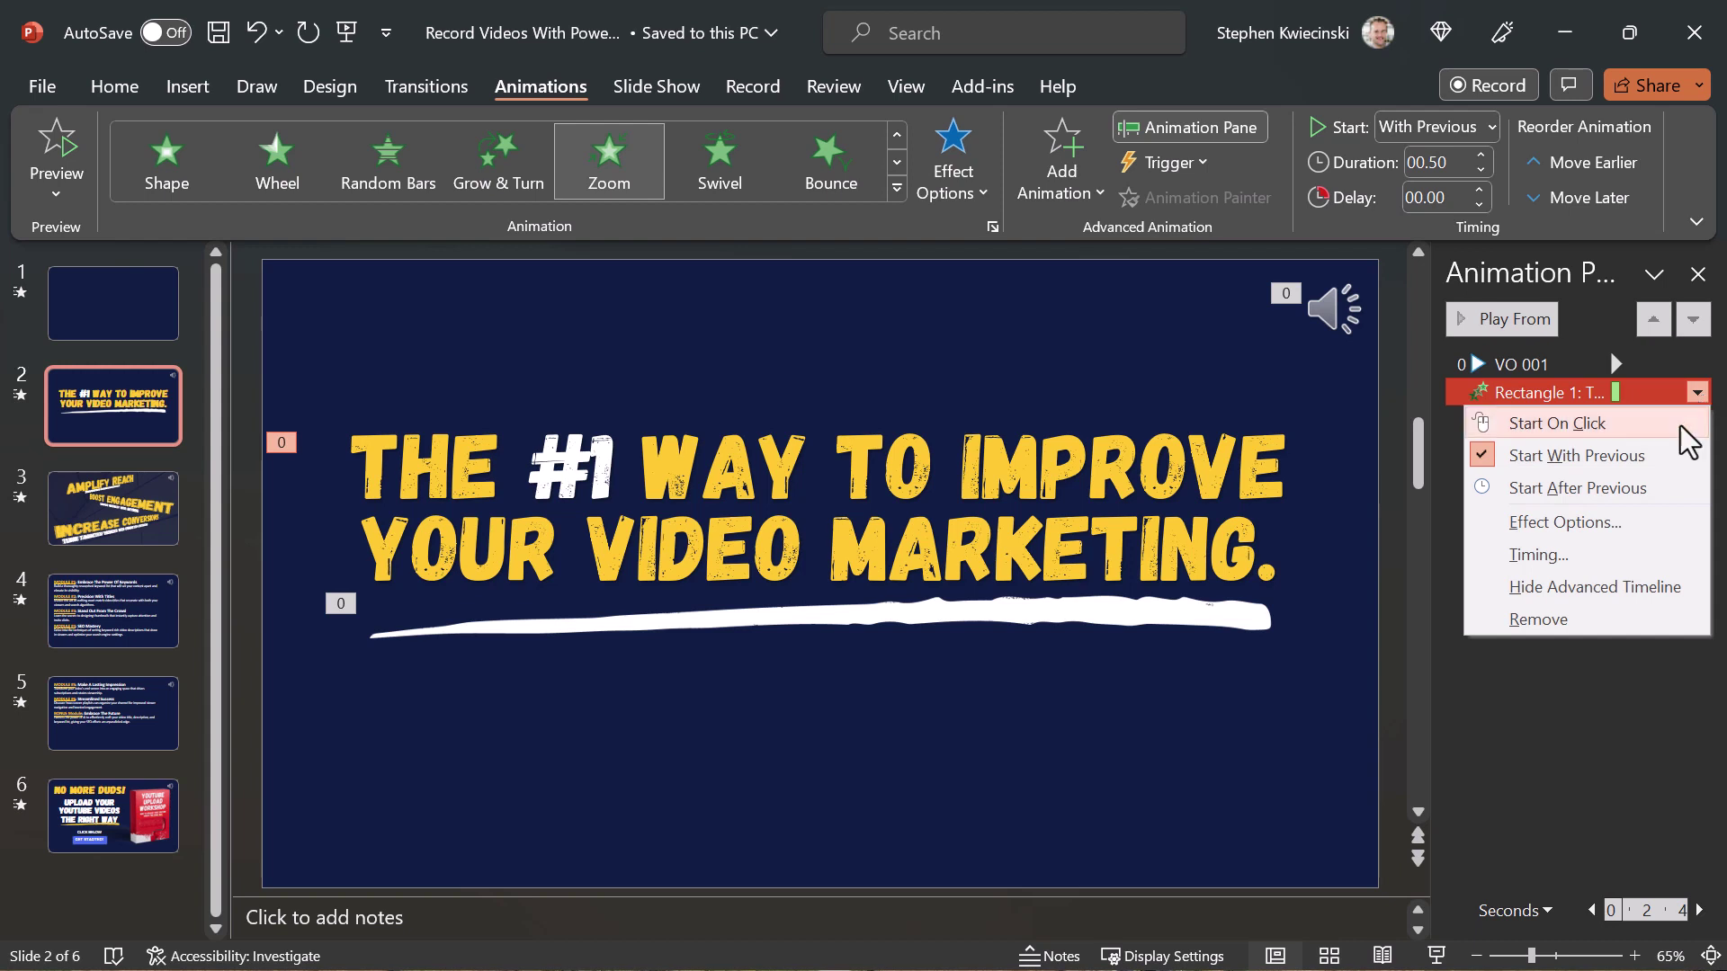
{"action": "left_click", "coordinate": [1610, 555]}
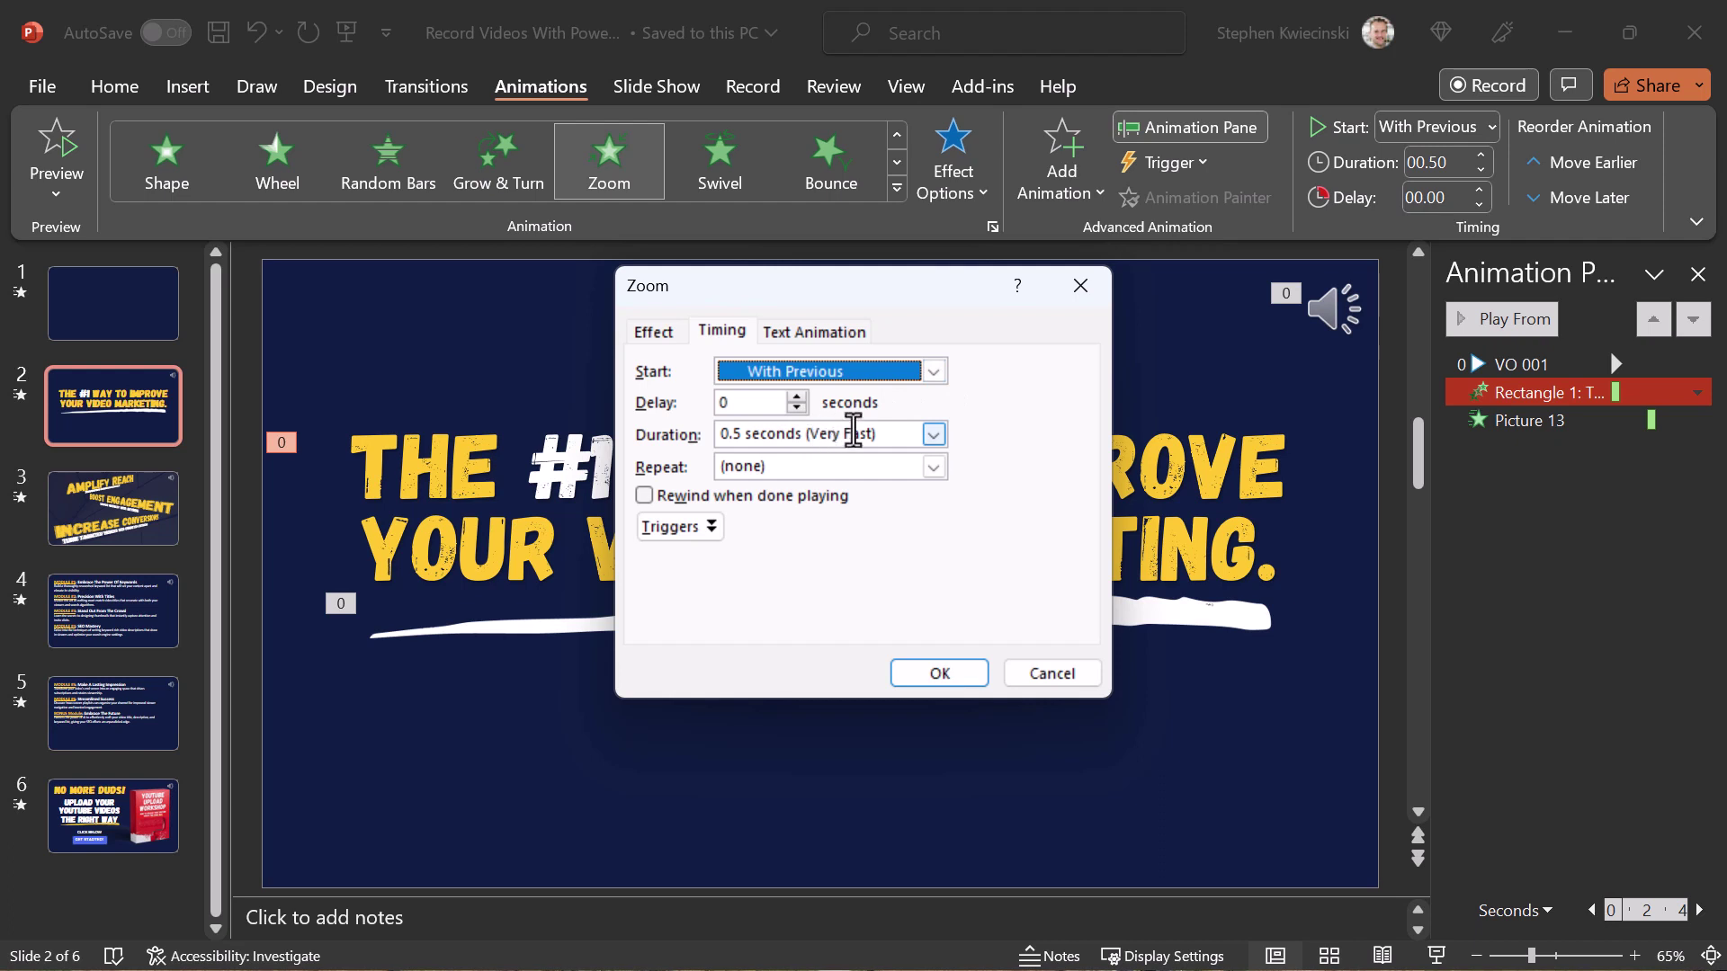
{"action": "left_click", "coordinate": [953, 677]}
Set the Picture 13 underline Split to start With Previous after a 2-second delay.
{"action": "left_click", "coordinate": [1689, 420]}
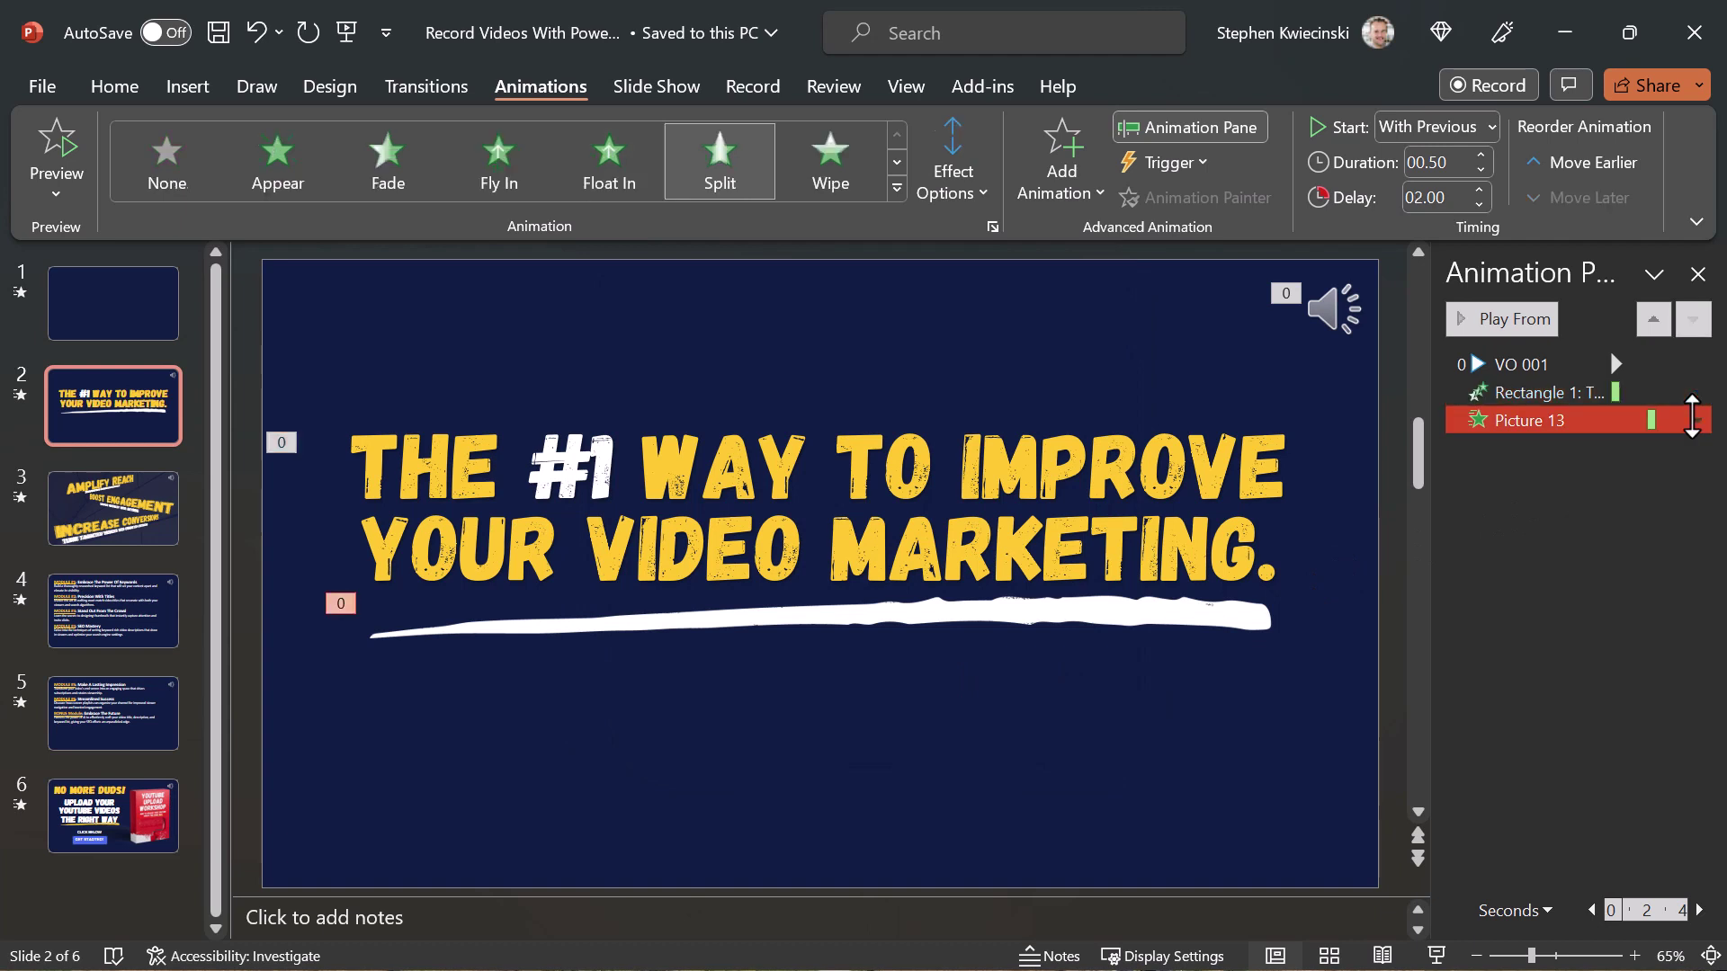
{"action": "left_click", "coordinate": [1697, 420]}
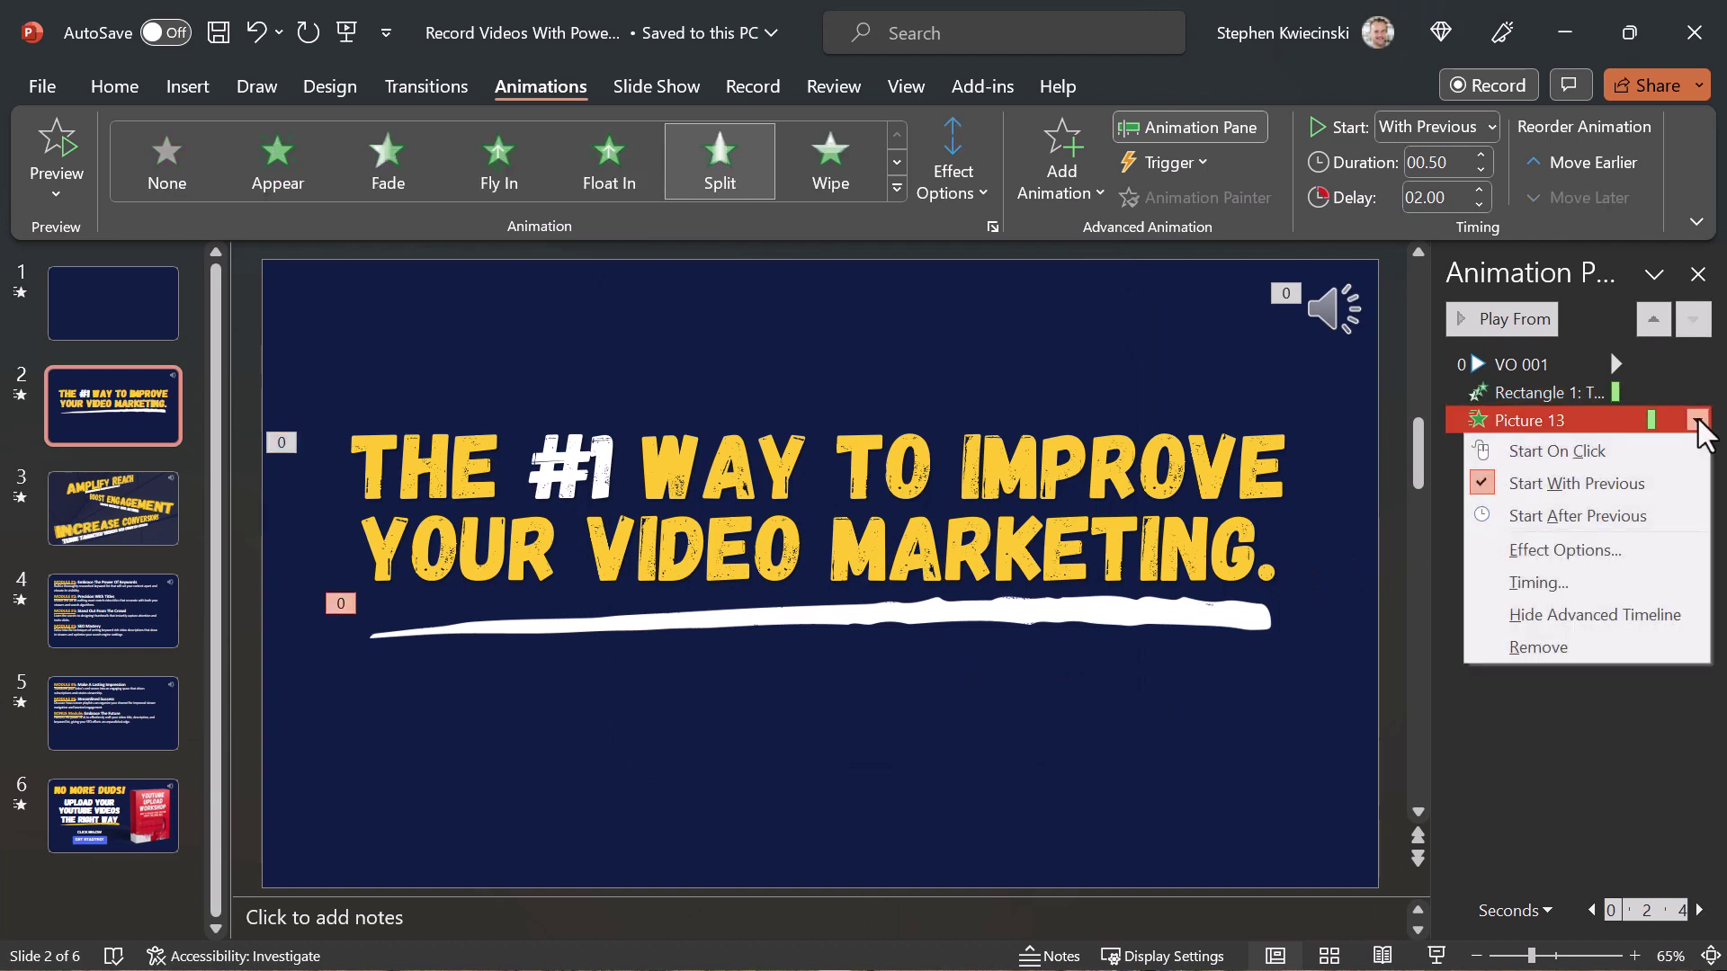
{"action": "left_click", "coordinate": [1590, 583]}
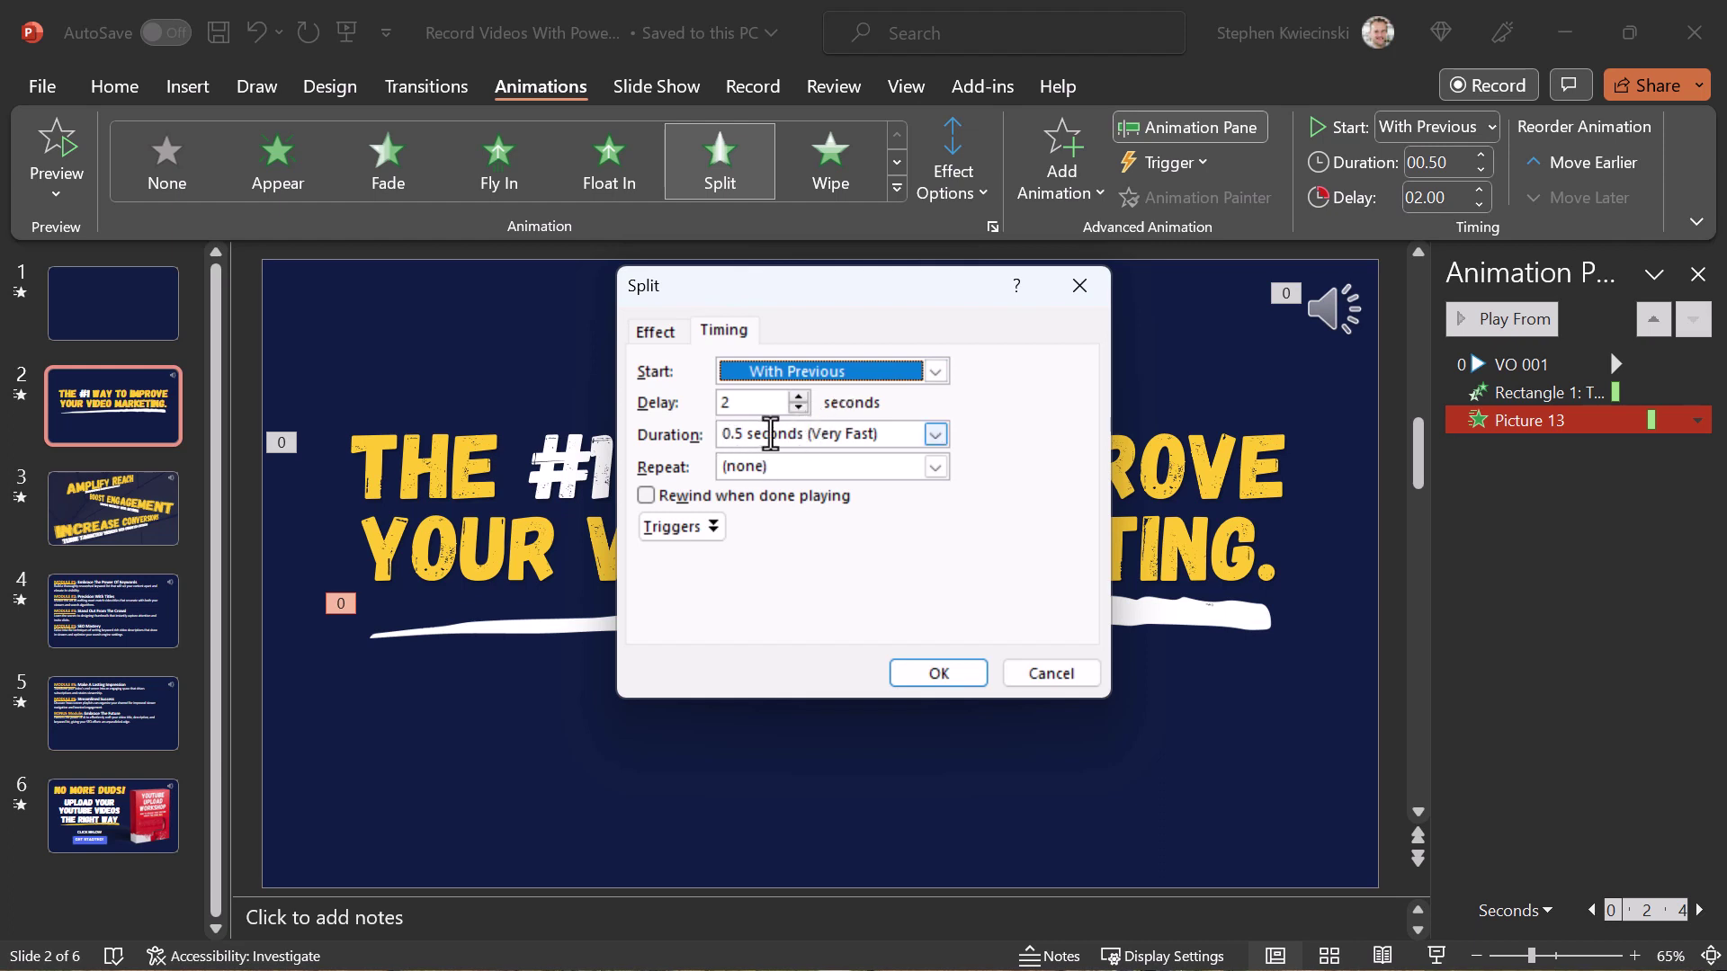
{"action": "left_click", "coordinate": [938, 675]}
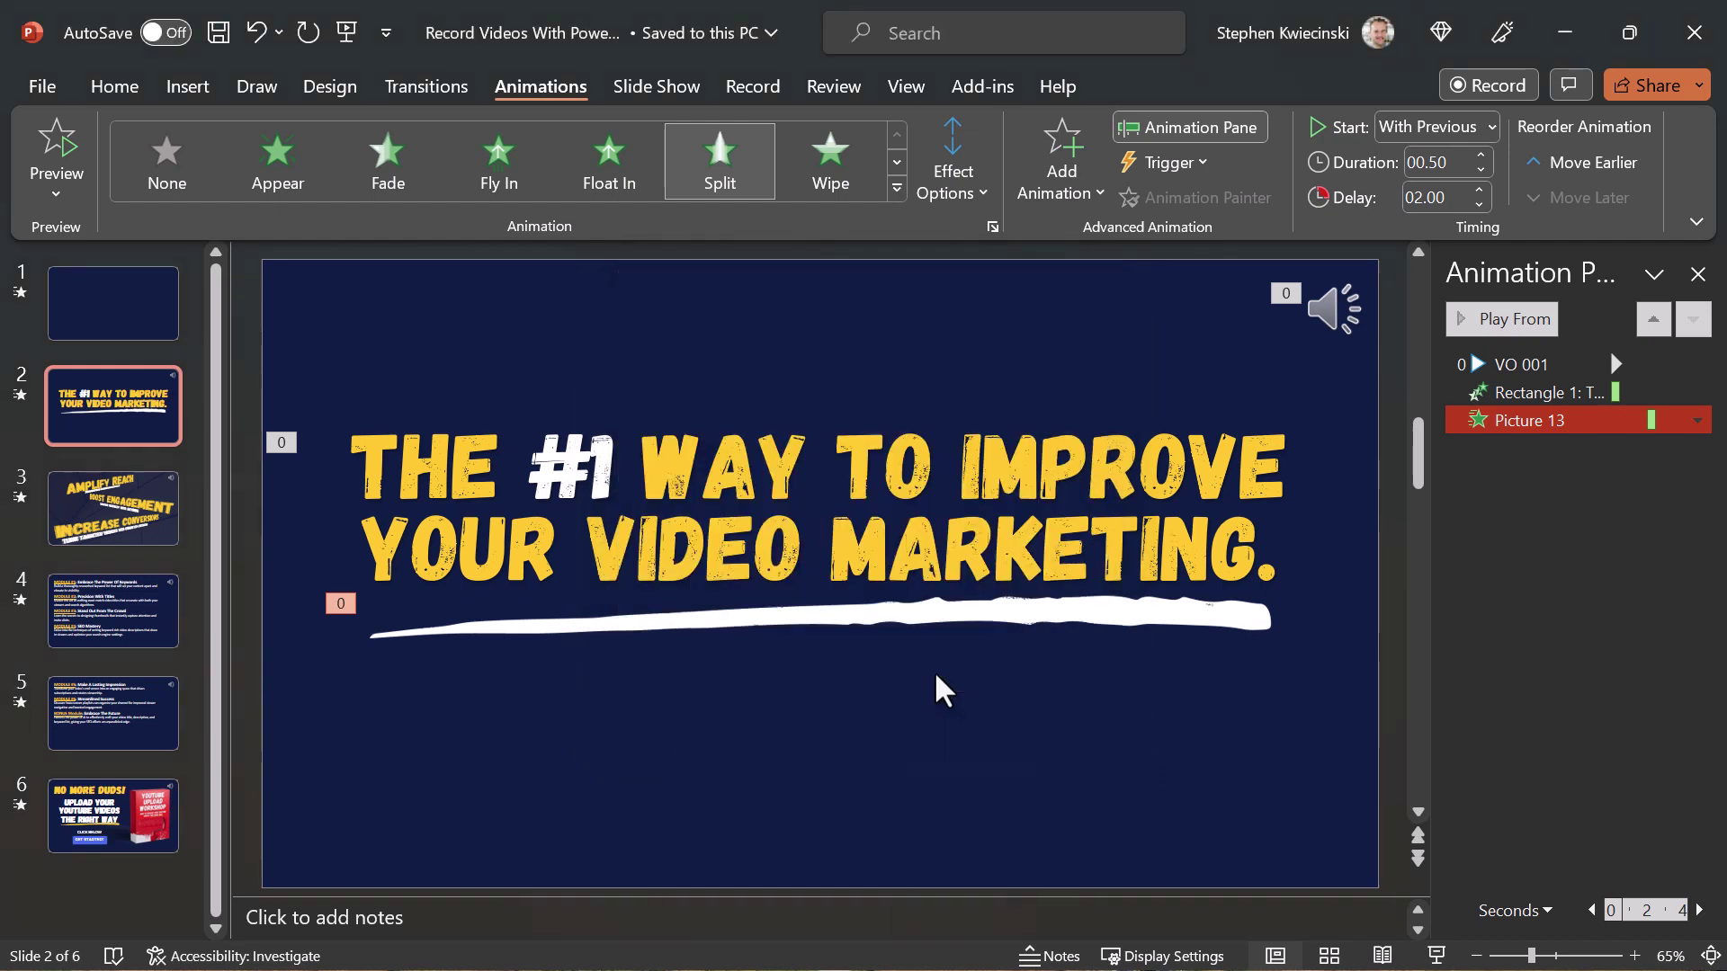
Make slide 2 advance automatically after 00:04.00.
{"action": "left_click", "coordinate": [149, 421]}
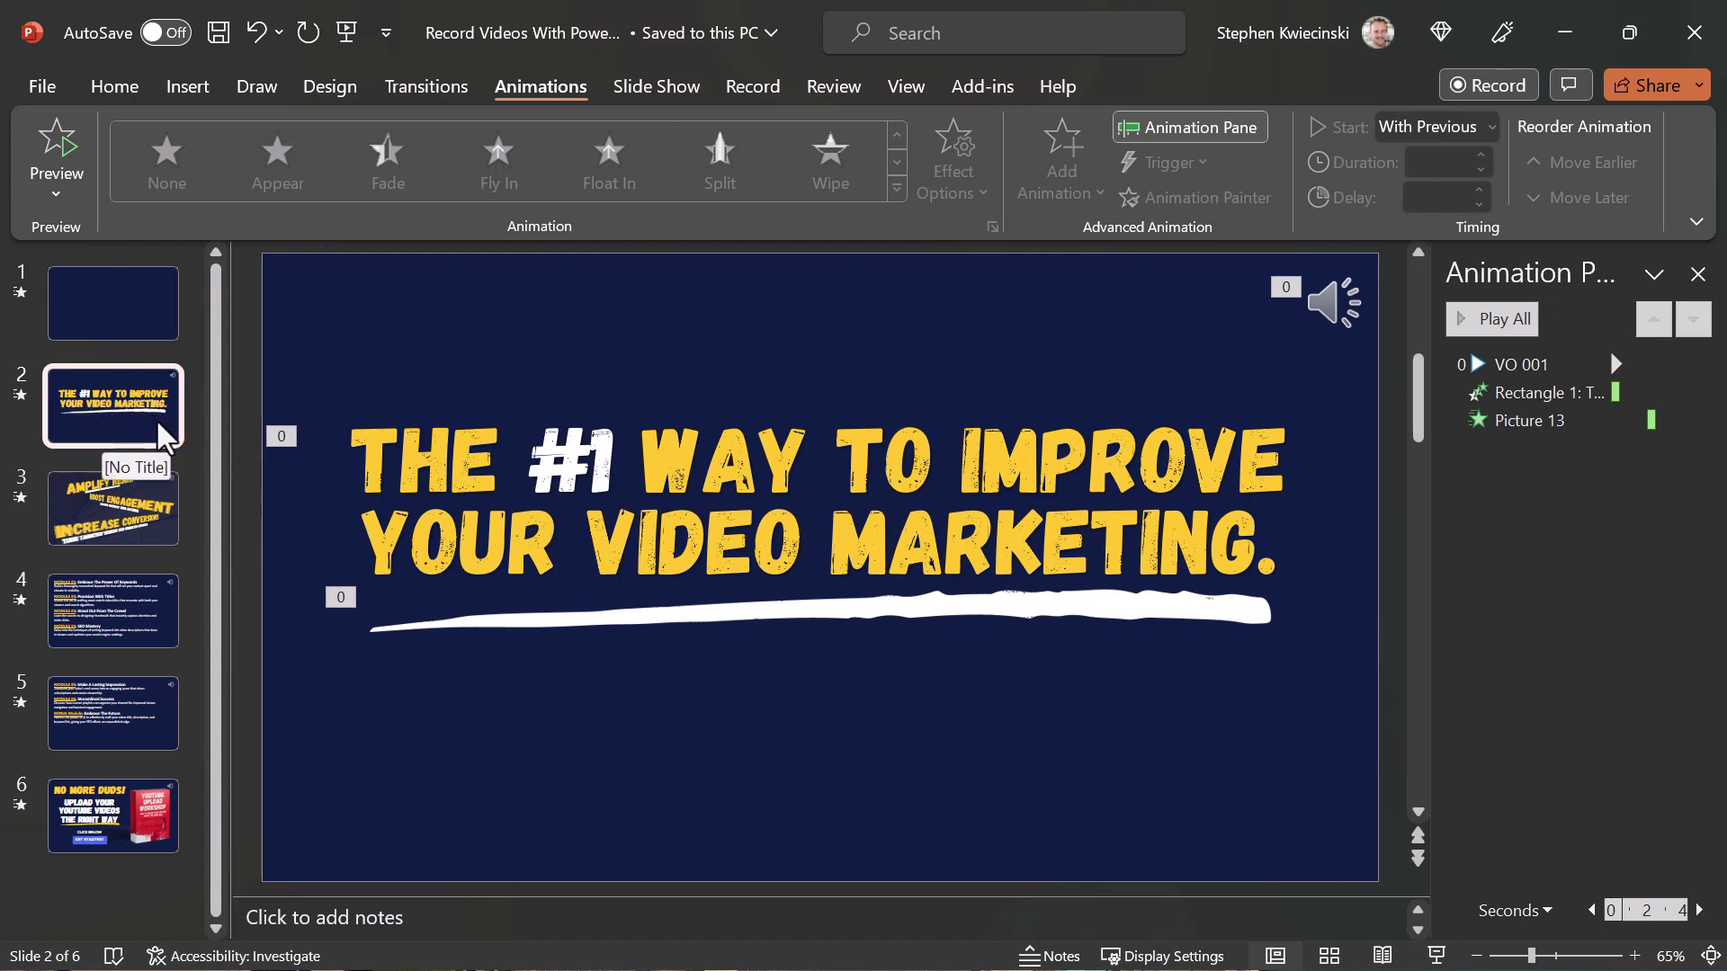
{"action": "left_click", "coordinate": [1323, 306]}
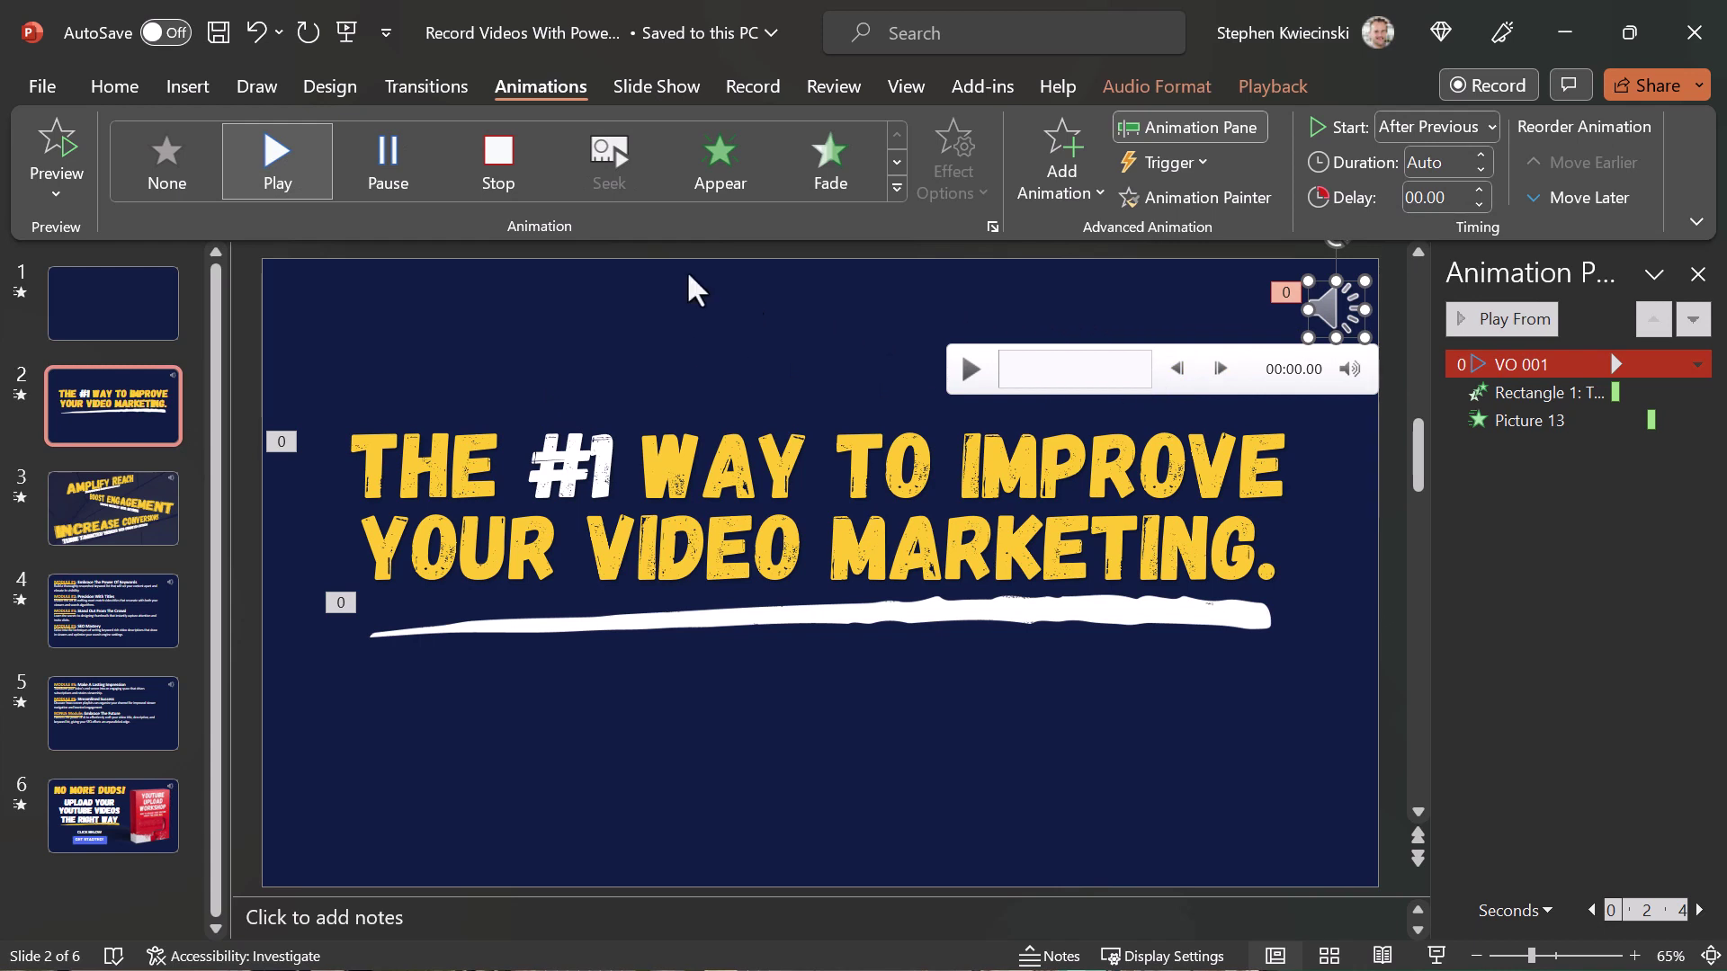
{"action": "left_click", "coordinate": [426, 90]}
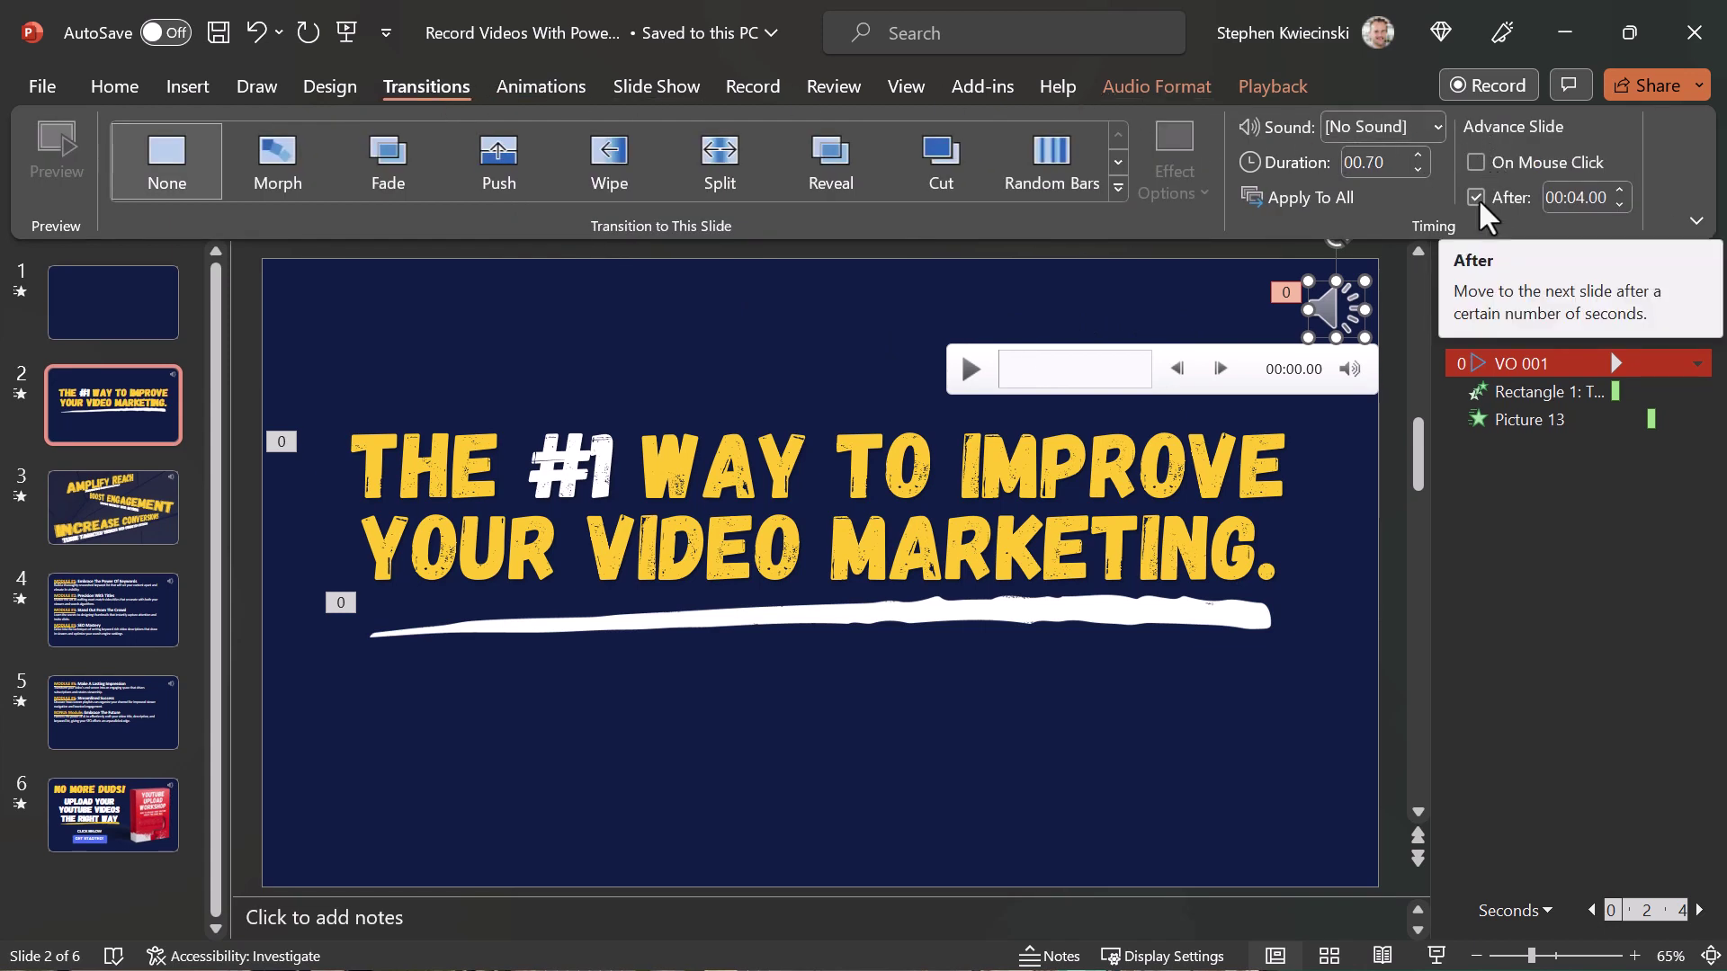
{"action": "double_click", "coordinate": [1579, 197]}
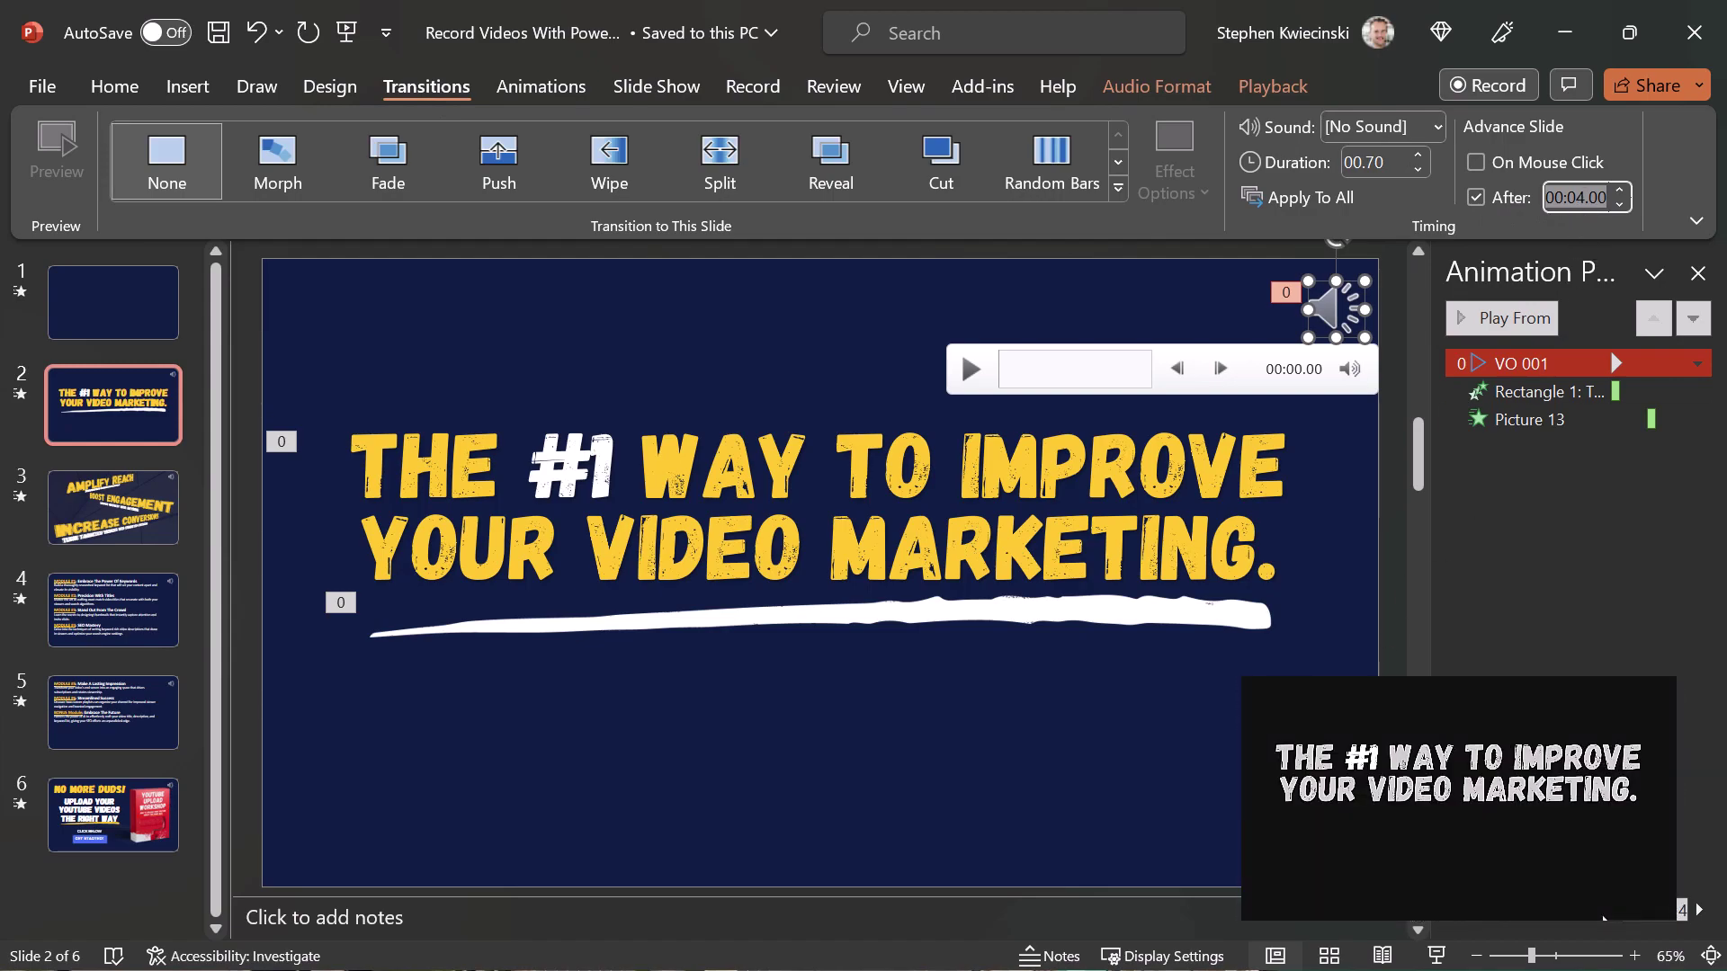
{"action": "left_click", "coordinate": [1437, 957]}
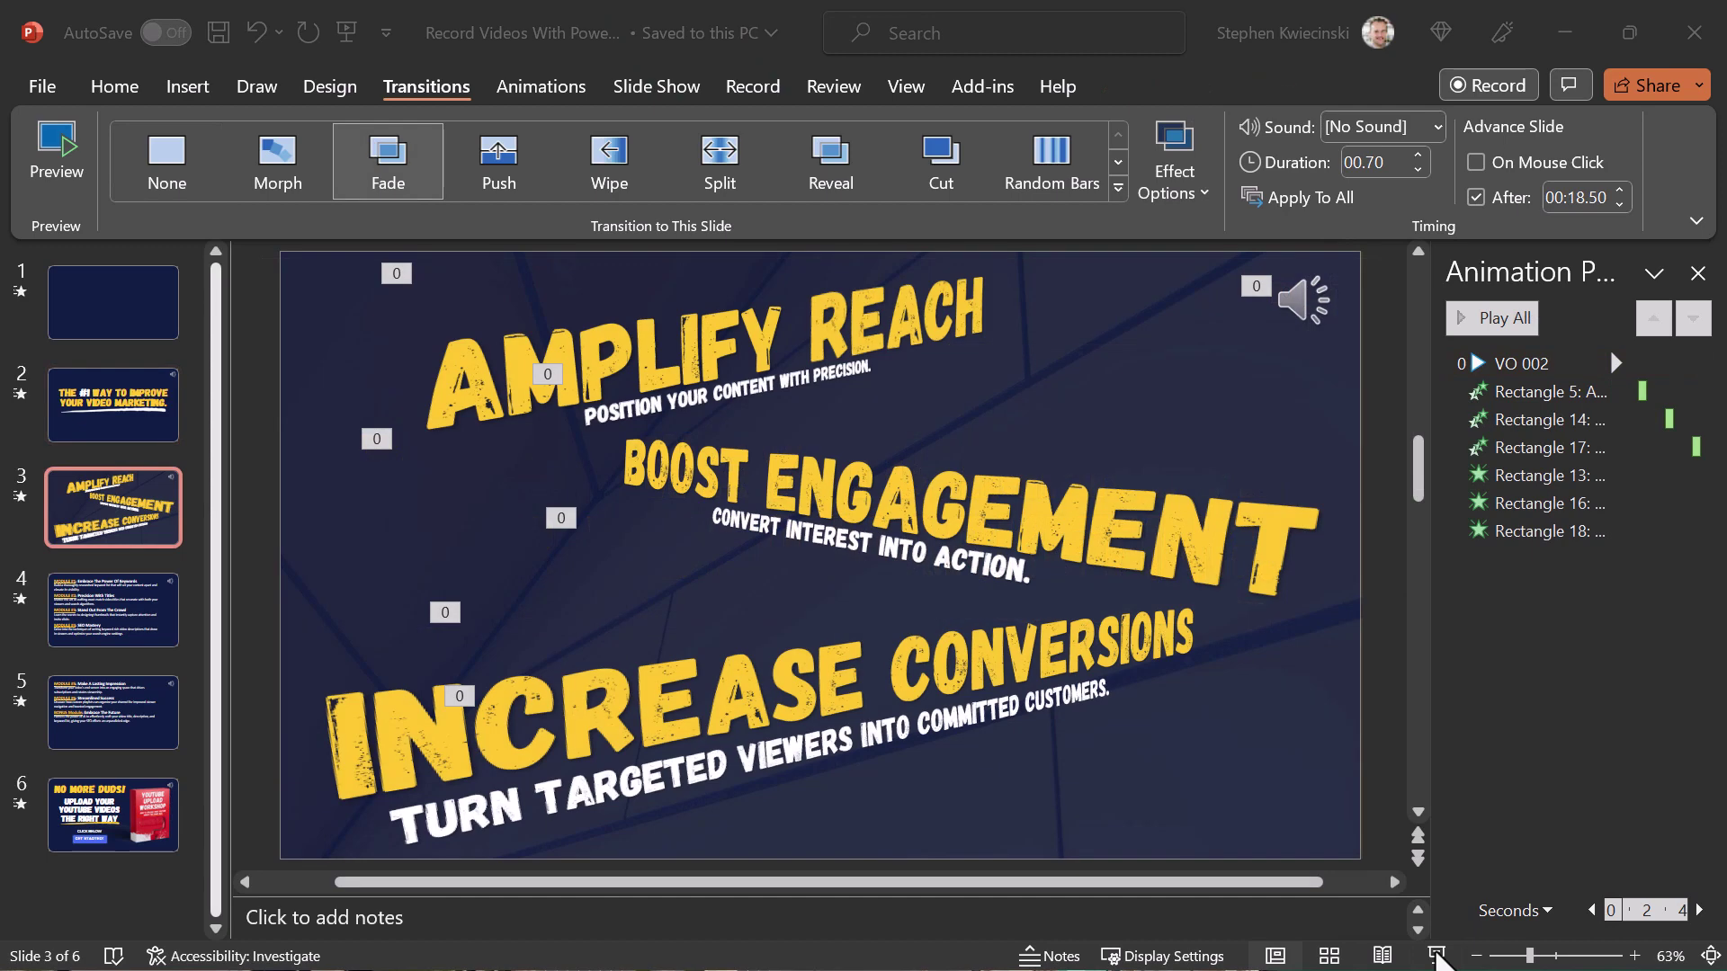
Review the auto-advance timings of slides 4, 5 and 6.
{"action": "left_click", "coordinate": [85, 619]}
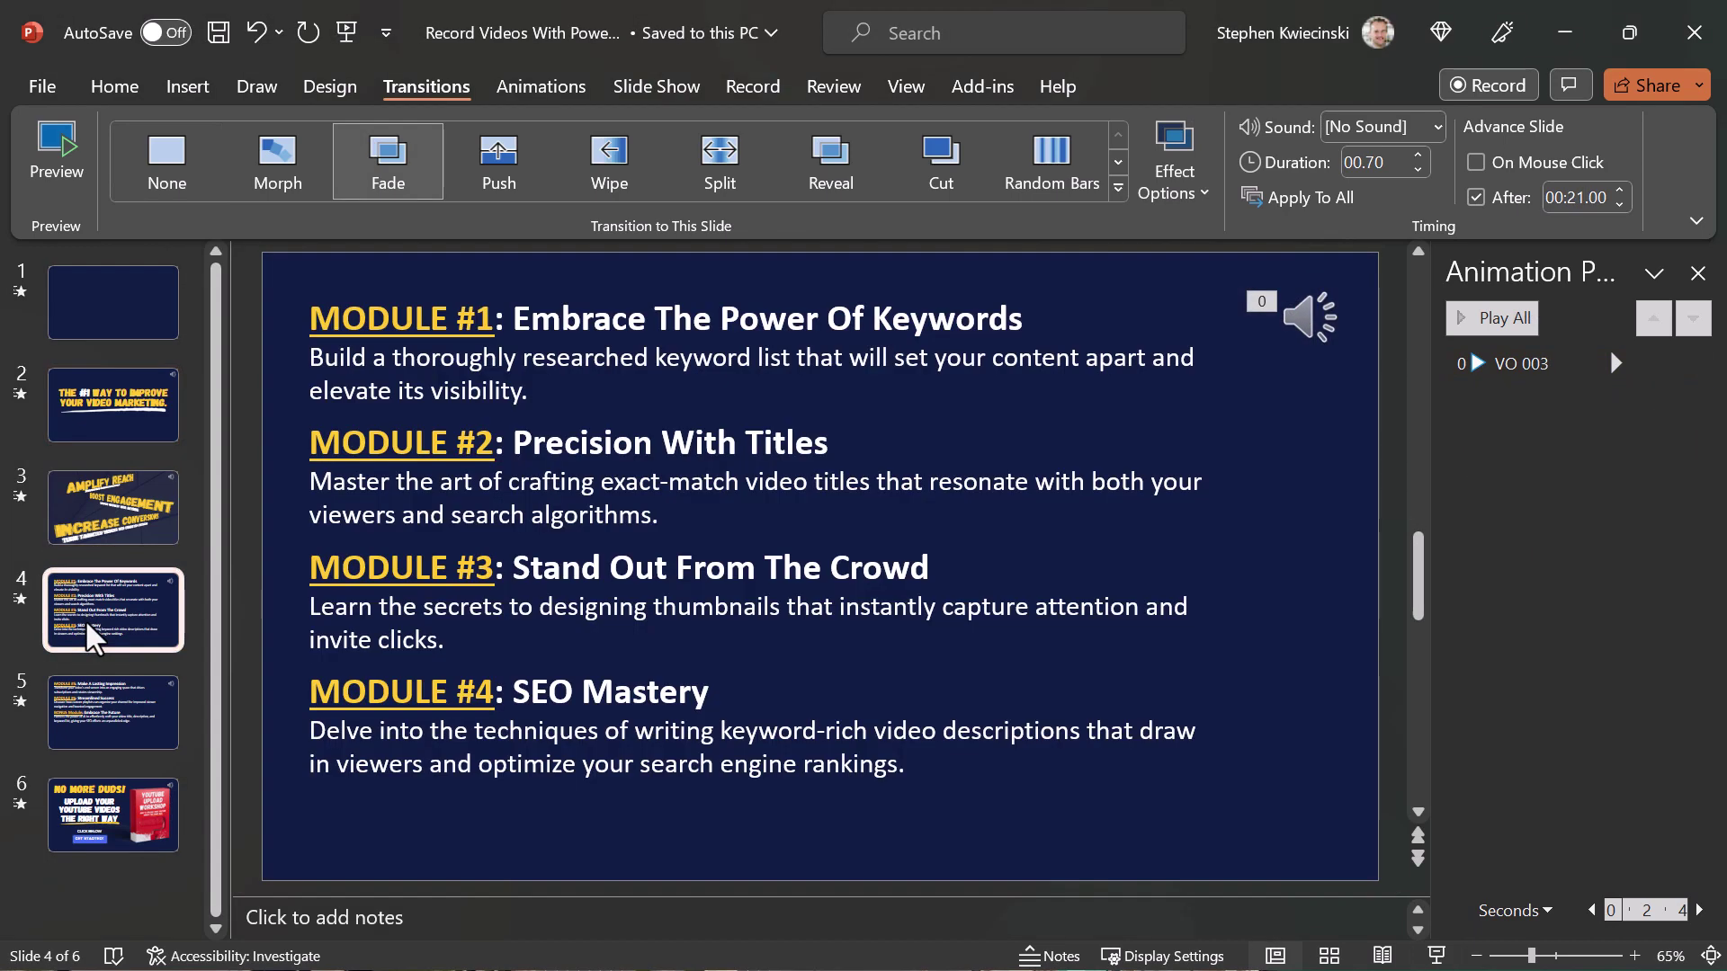
{"action": "left_click", "coordinate": [131, 698]}
{"action": "left_click", "coordinate": [132, 814]}
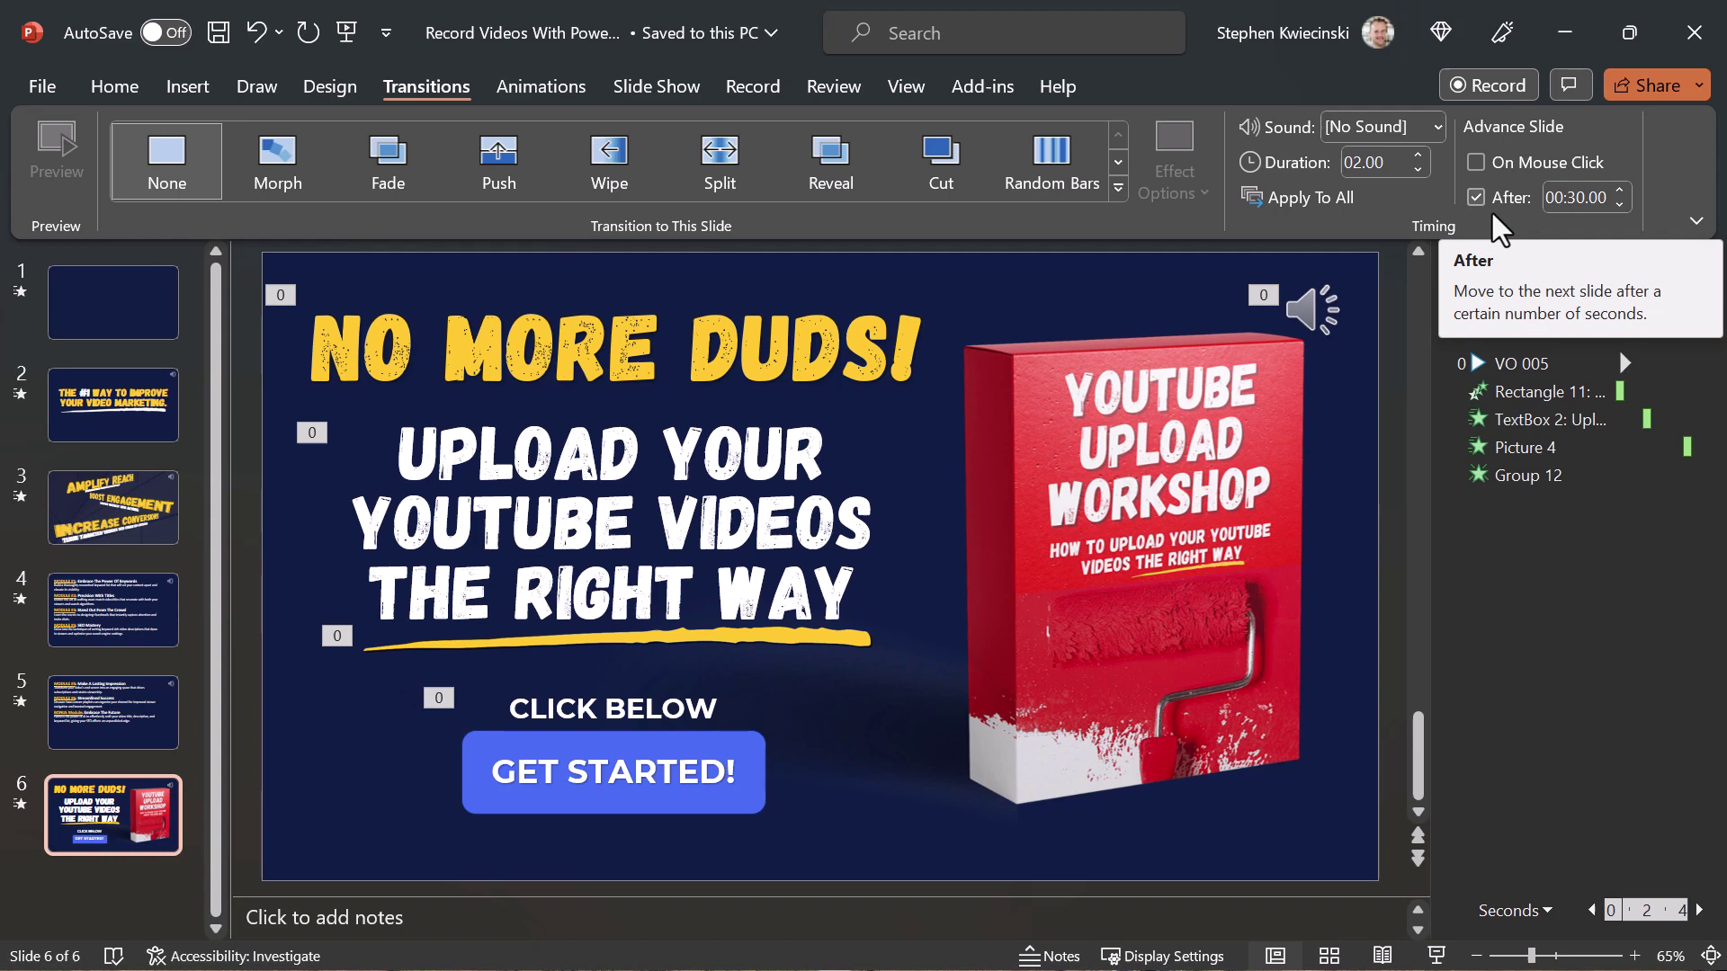
Export the presentation as the Full HD 1080p video 'Record Videos With PowerPoint.mp4'.
{"action": "left_click", "coordinate": [751, 88]}
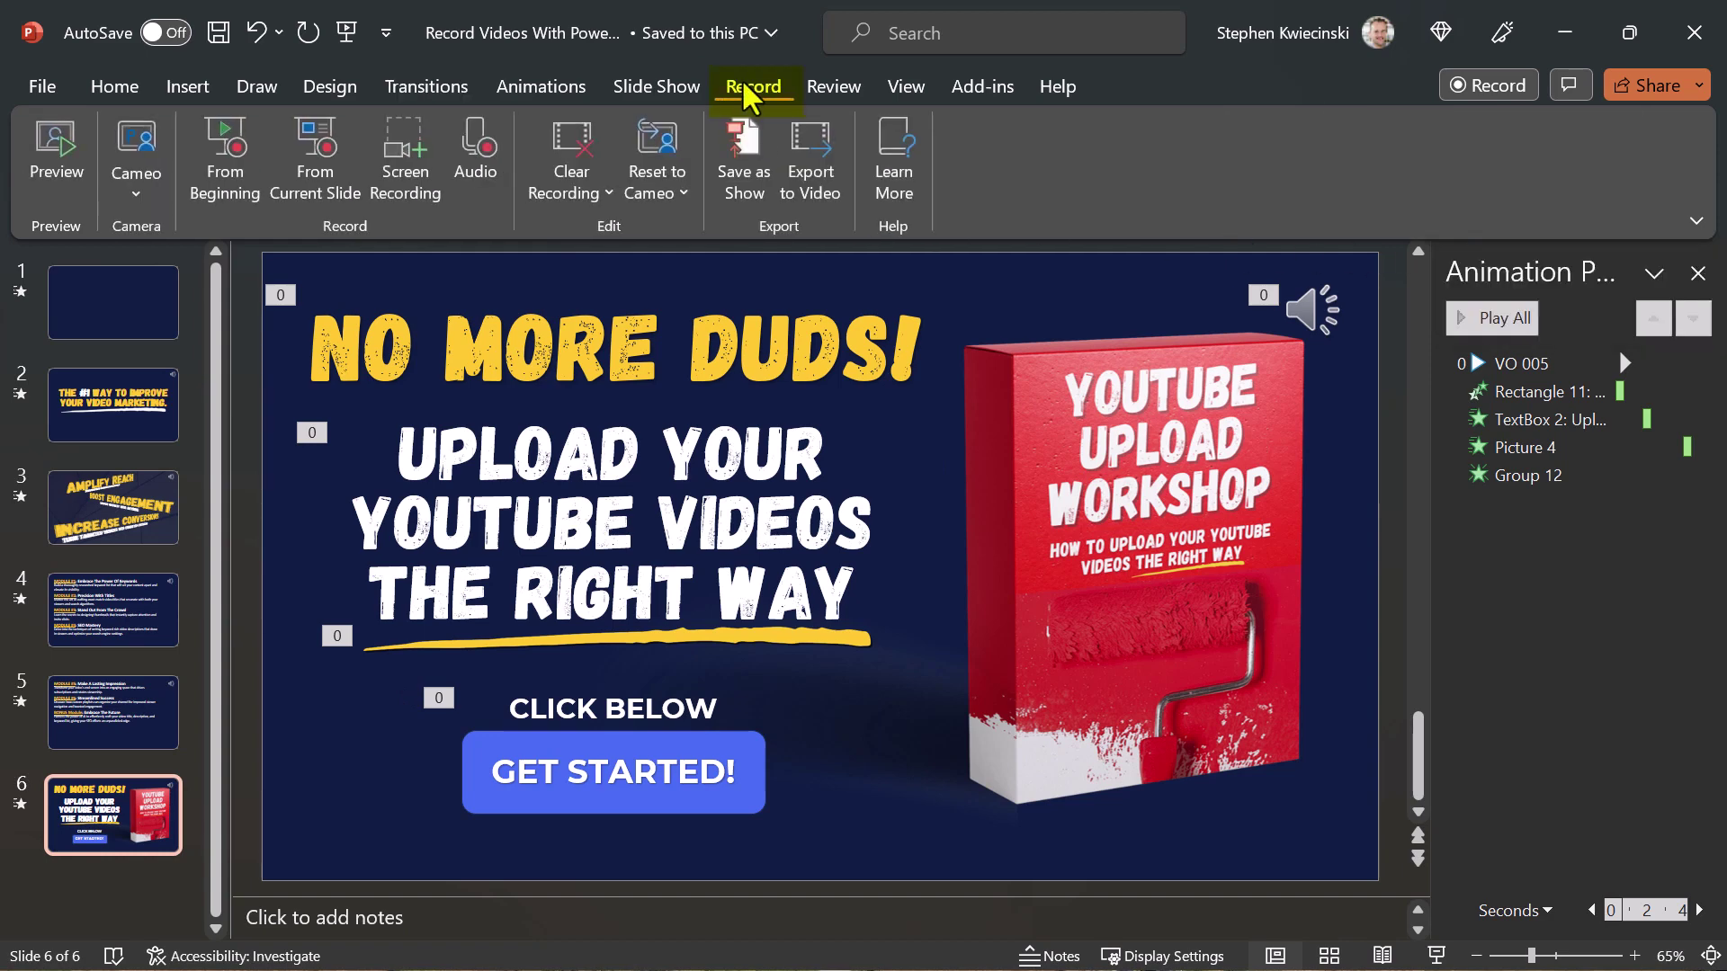
{"action": "left_click", "coordinate": [812, 160]}
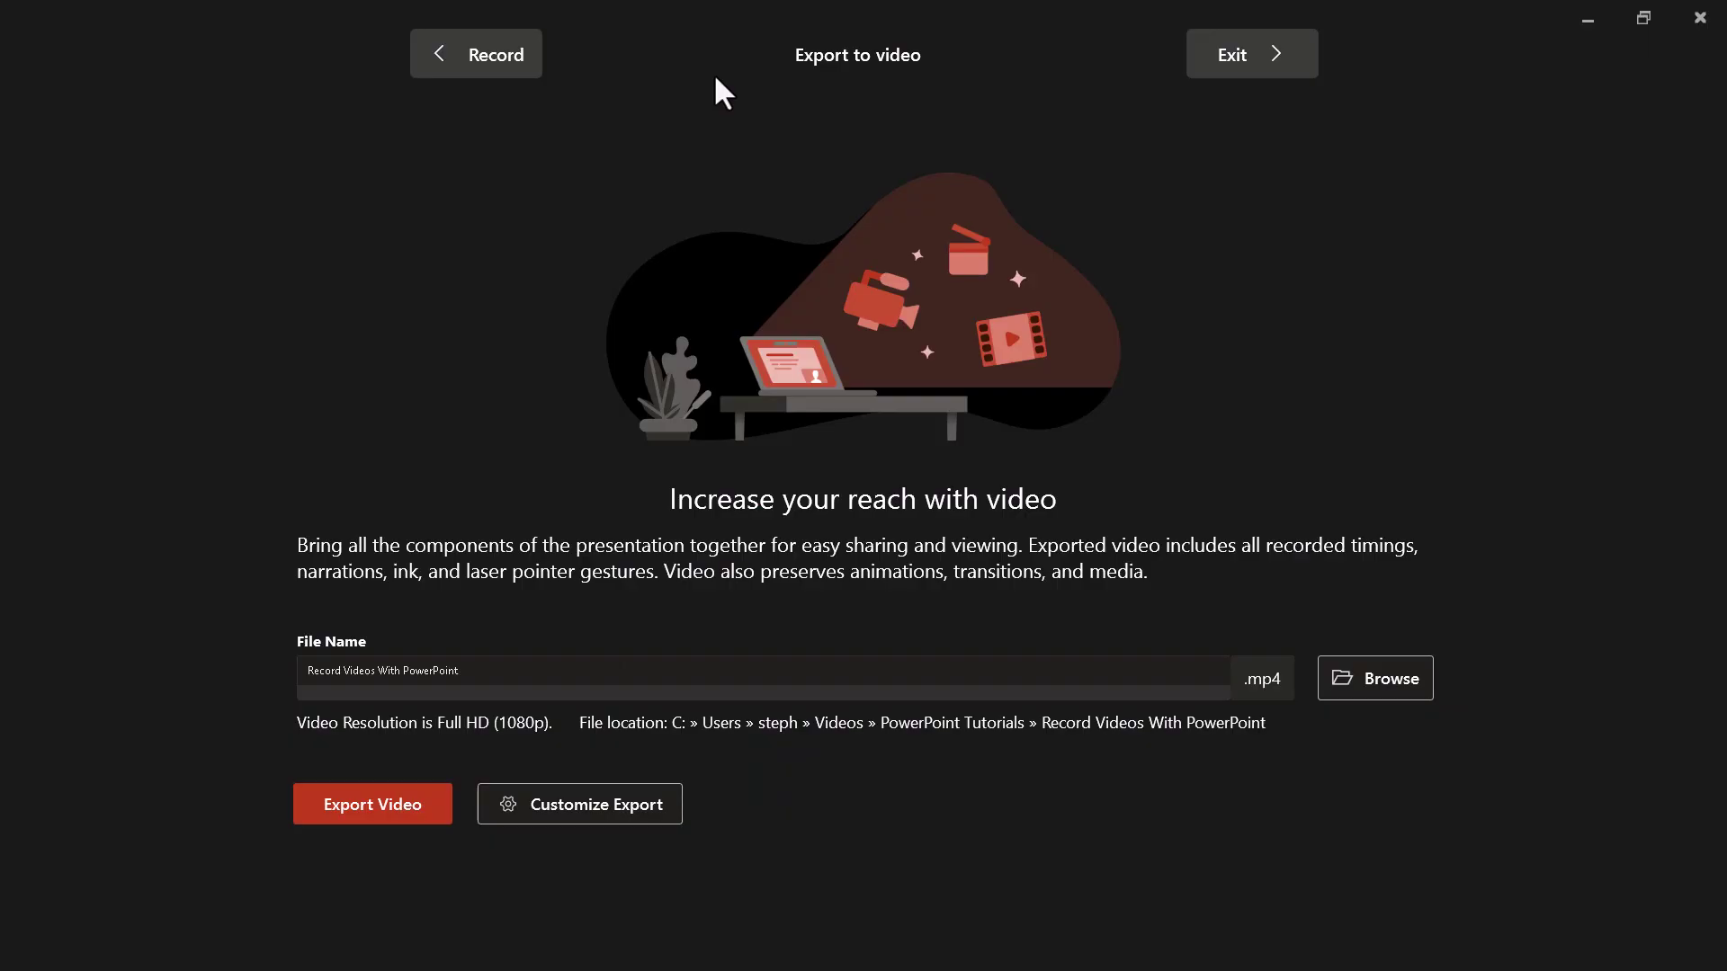
{"action": "left_click", "coordinate": [395, 801]}
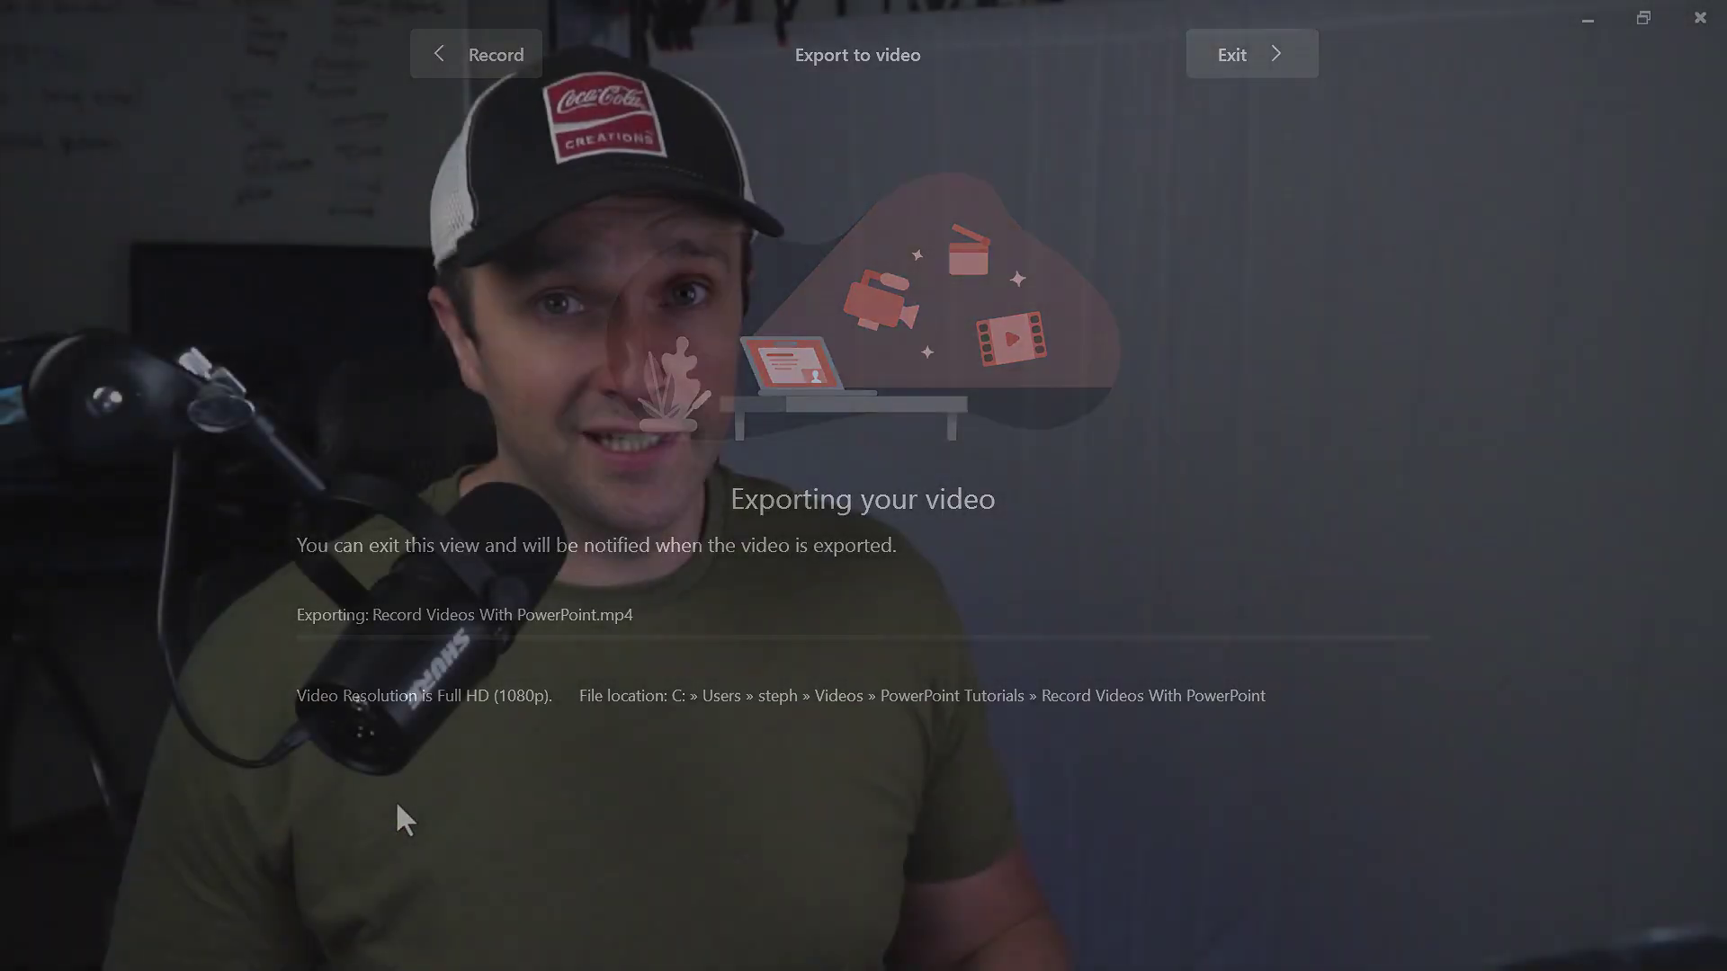